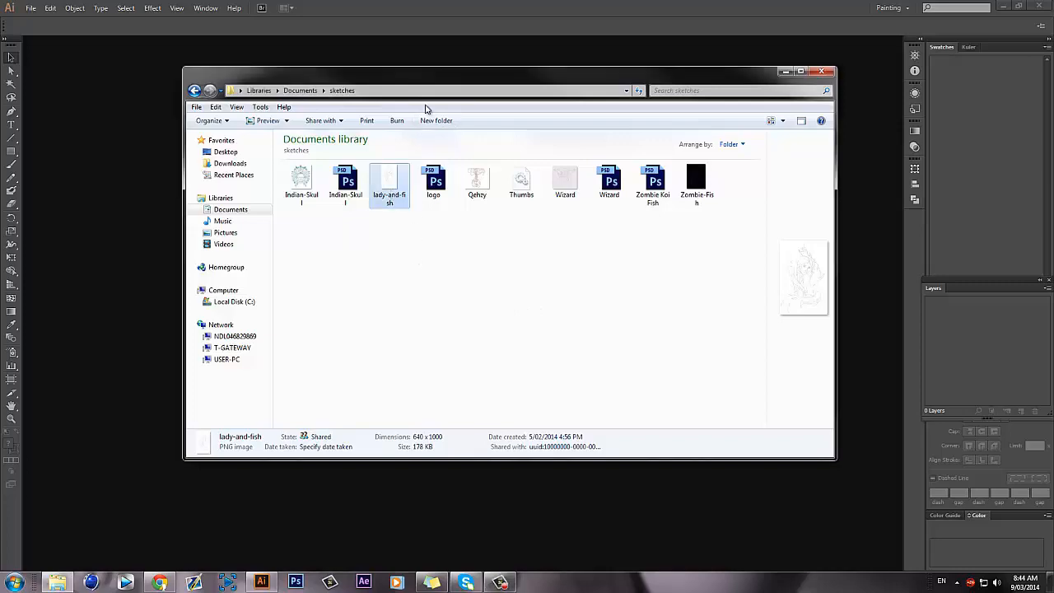
Preview the lady-and-fish sketch from the sketches folder at a larger size, then close the preview.
left_click_drag(420, 82, 441, 111)
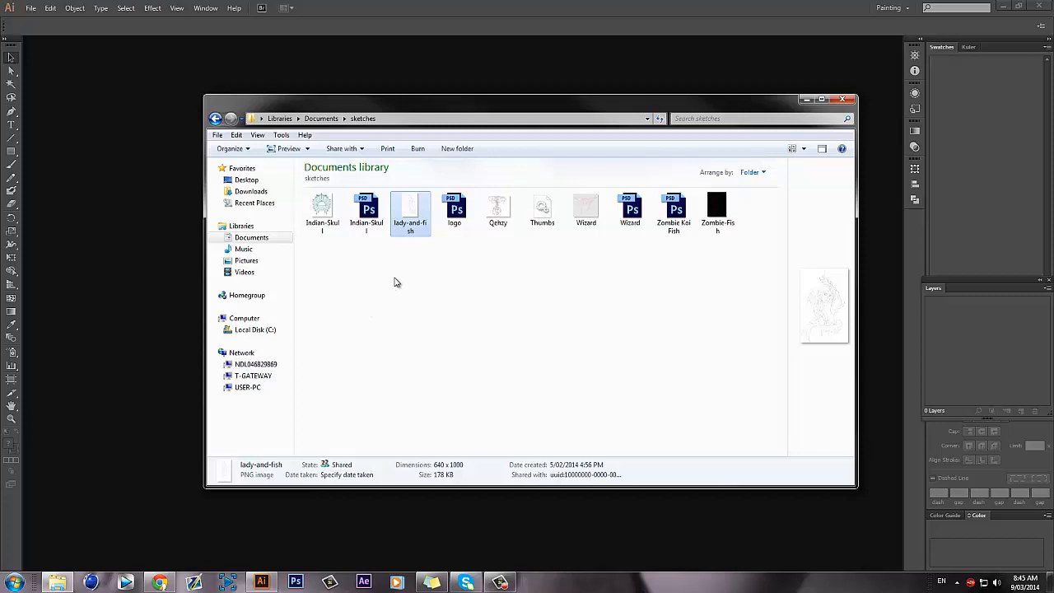
double_click(412, 224)
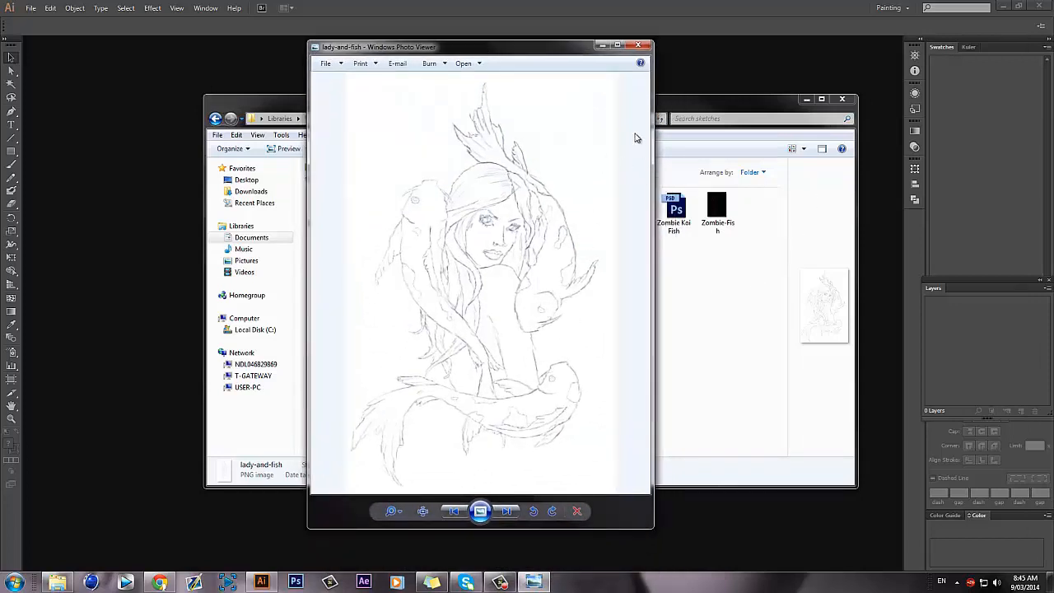
left_click(638, 46)
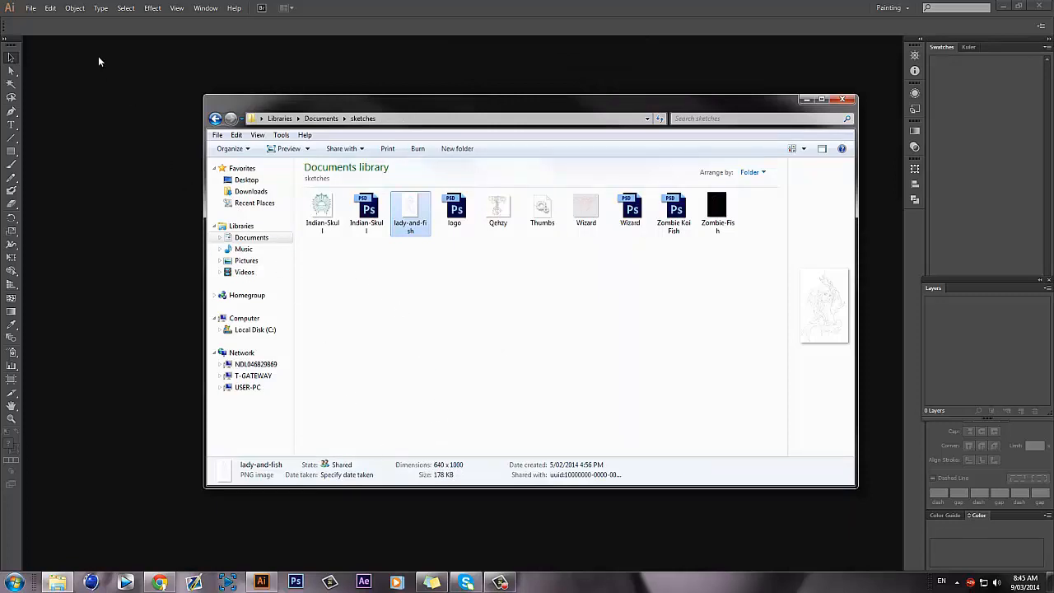
Create a new document 640 px wide and 1000 px high, matching the sketch's dimensions.
left_click(30, 10)
left_click(53, 23)
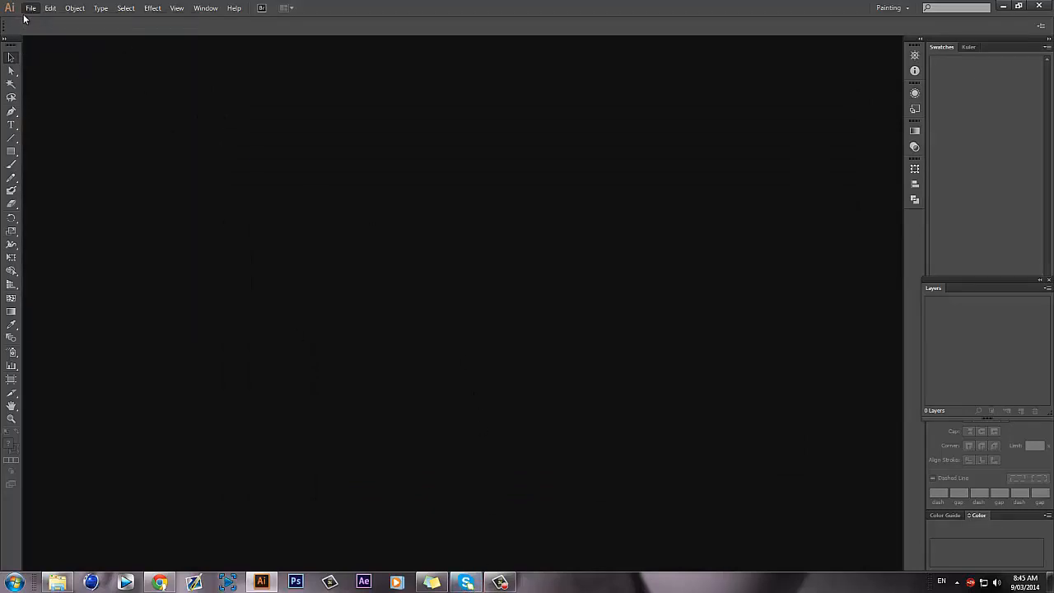
left_click(130, 126)
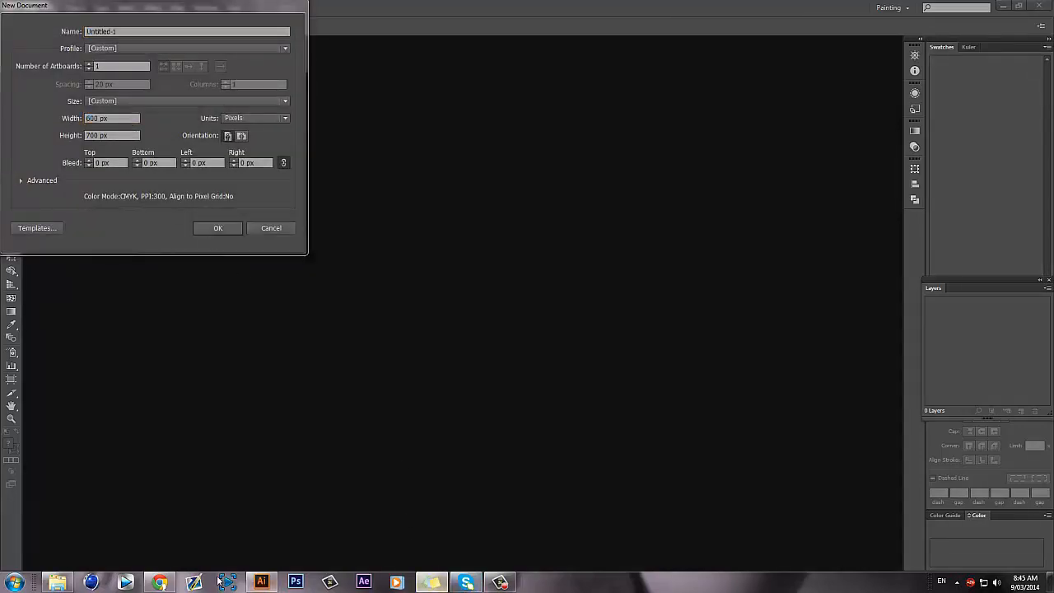
left_click(432, 582)
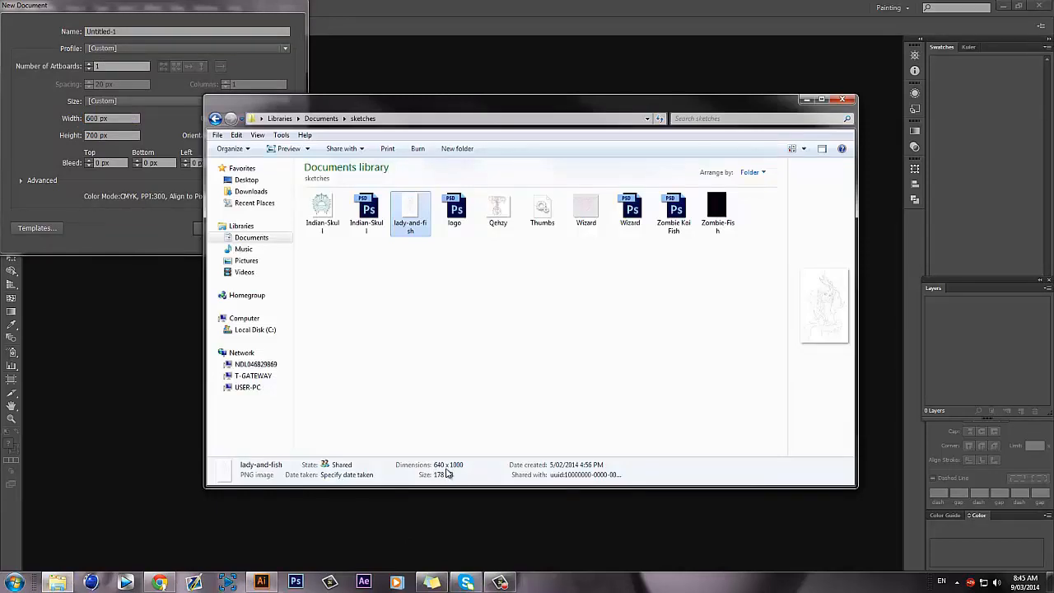
left_click(55, 126)
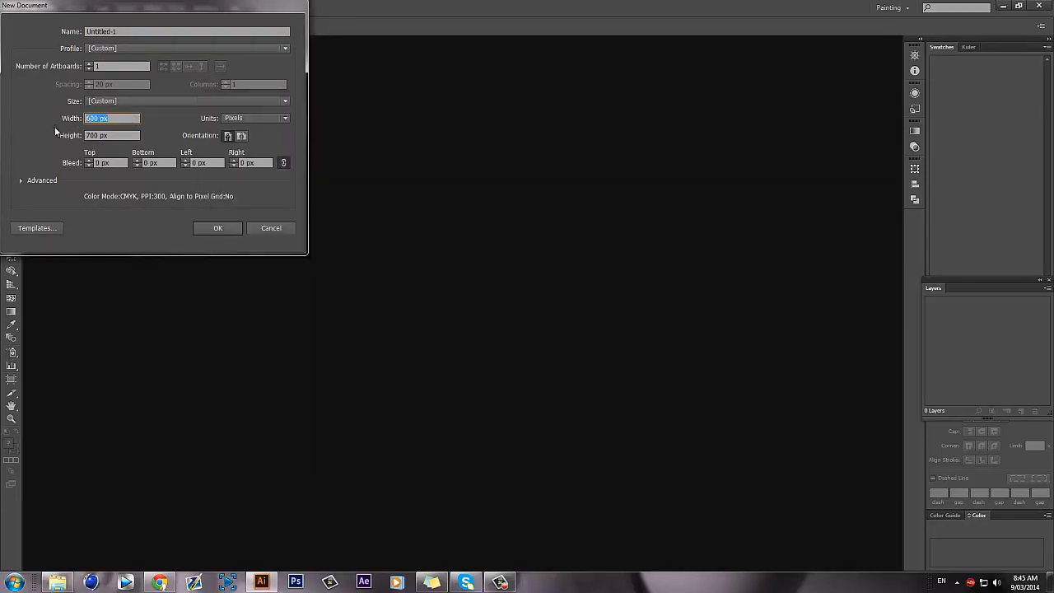
type("640")
key("Tab")
type("1000")
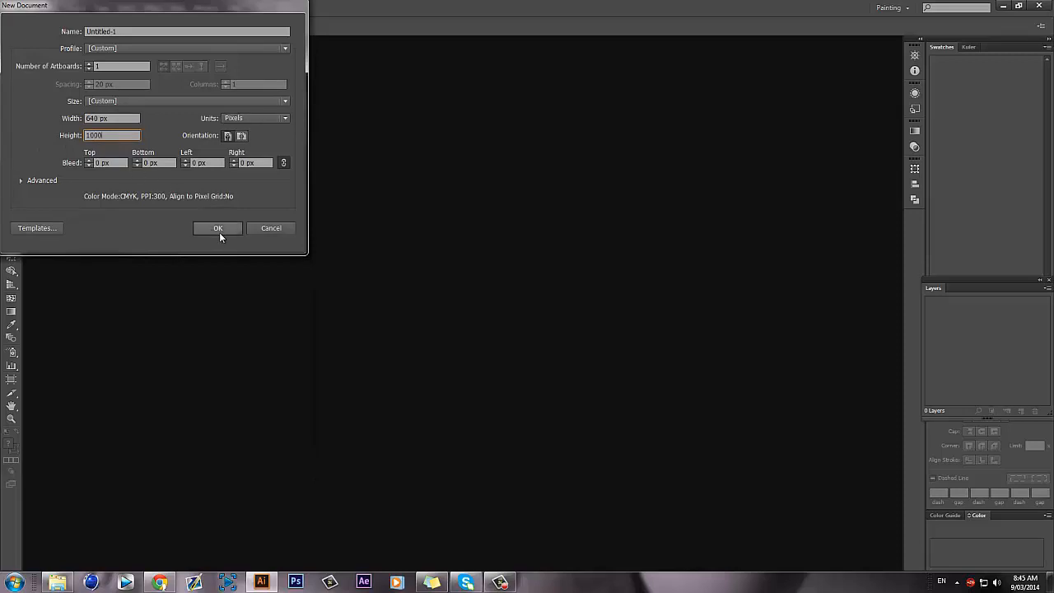
left_click(218, 229)
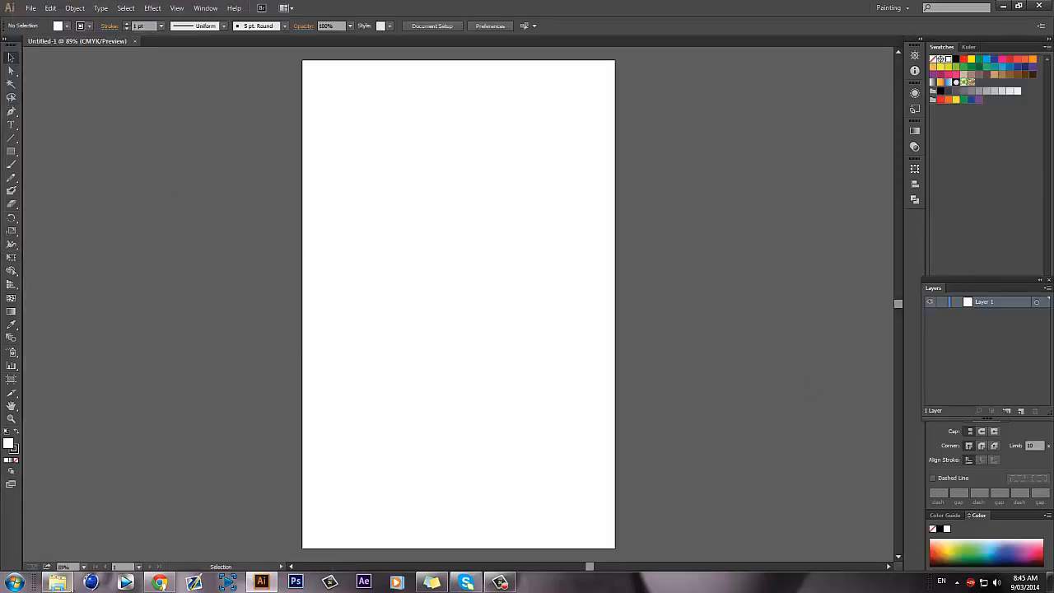
Place the lady-and-fish image from the sketches folder into the new document and align it with the artboard.
left_click(56, 583)
left_click_drag(415, 104, 659, 80)
mouse_move(663, 198)
left_mouse_down()
mouse_move(416, 216)
mouse_move(415, 248)
left_mouse_up()
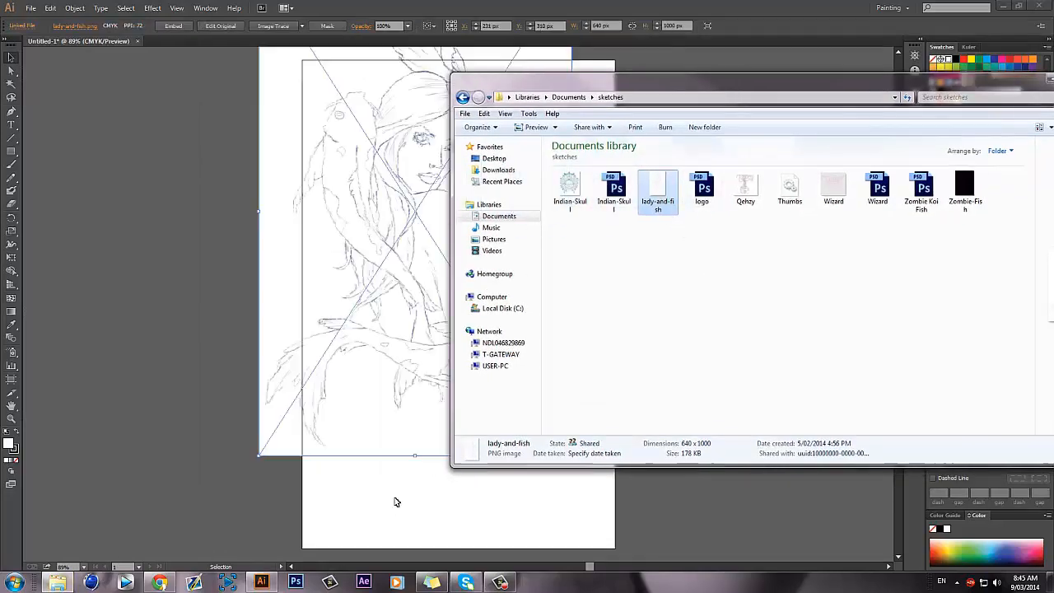
left_click(380, 339)
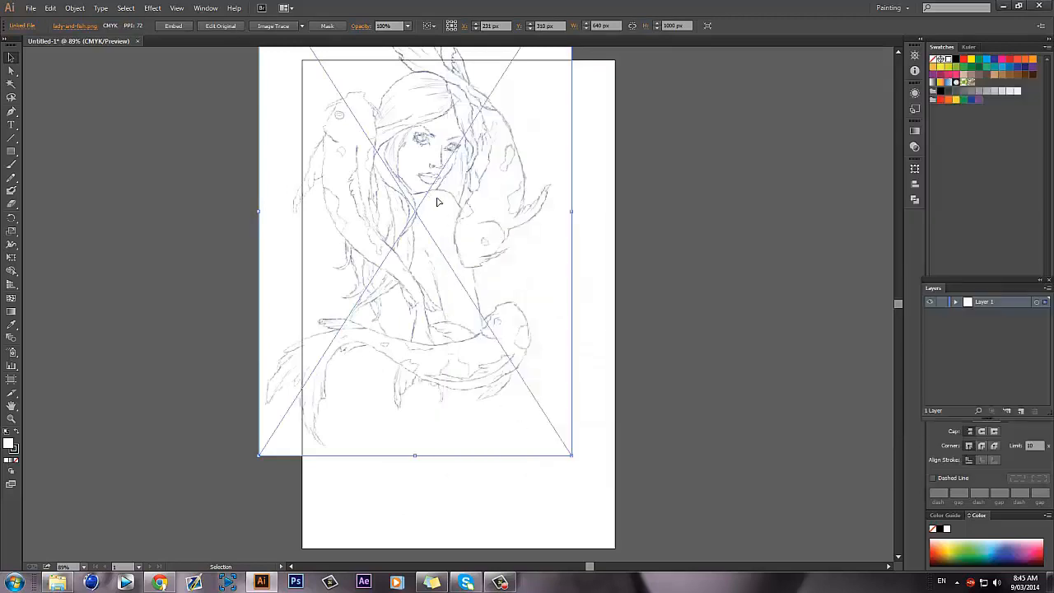
mouse_move(438, 202)
left_mouse_down()
mouse_move(478, 244)
mouse_move(474, 287)
left_mouse_up()
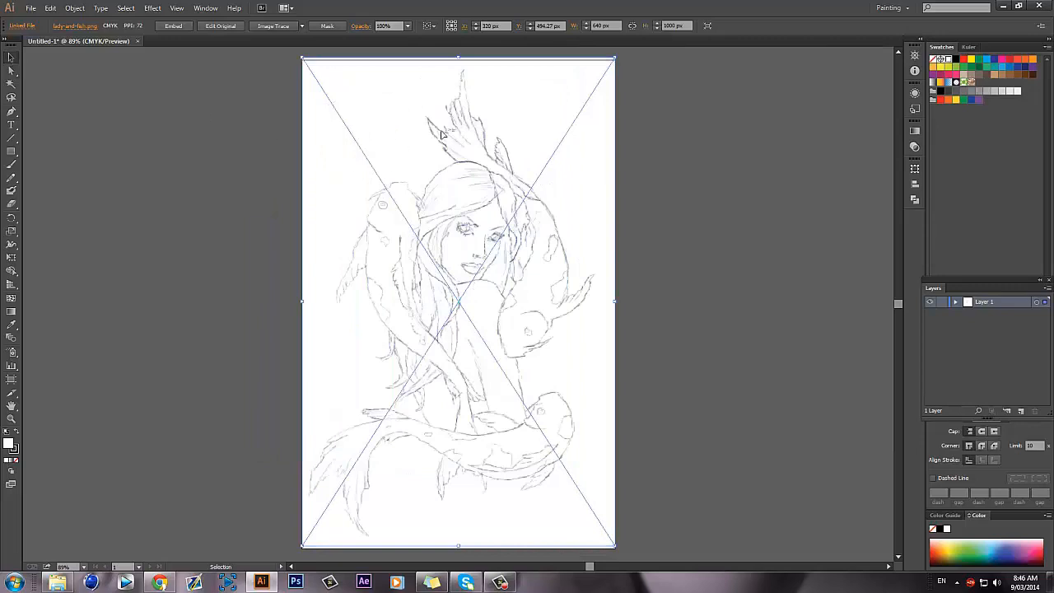
left_click_drag(443, 132, 443, 135)
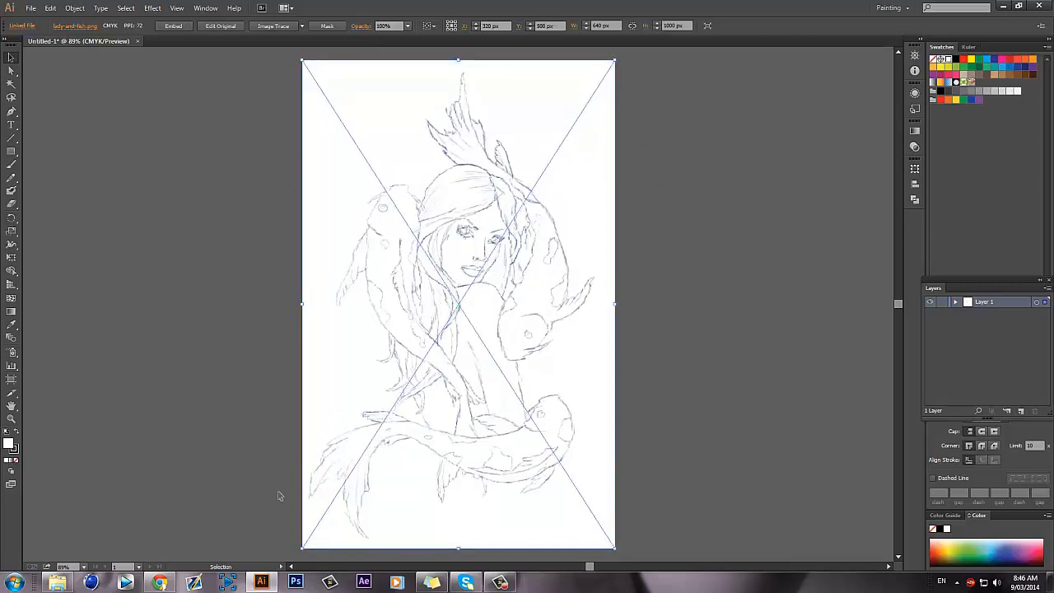
Reduce the placed sketch's opacity to 80% and lock Layer 1.
scroll(759, 285, "up", 1)
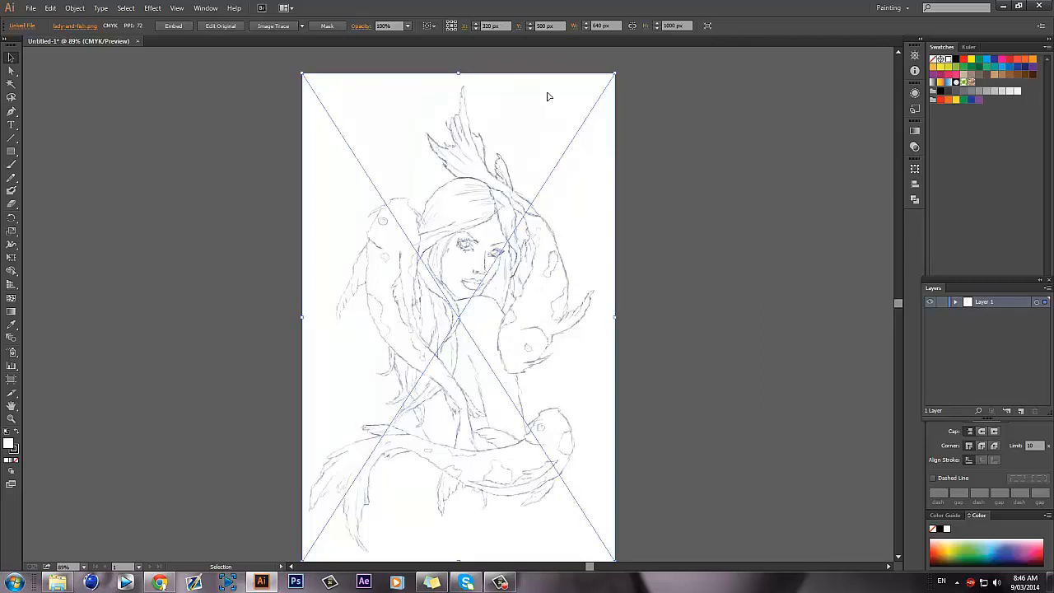
left_click(409, 26)
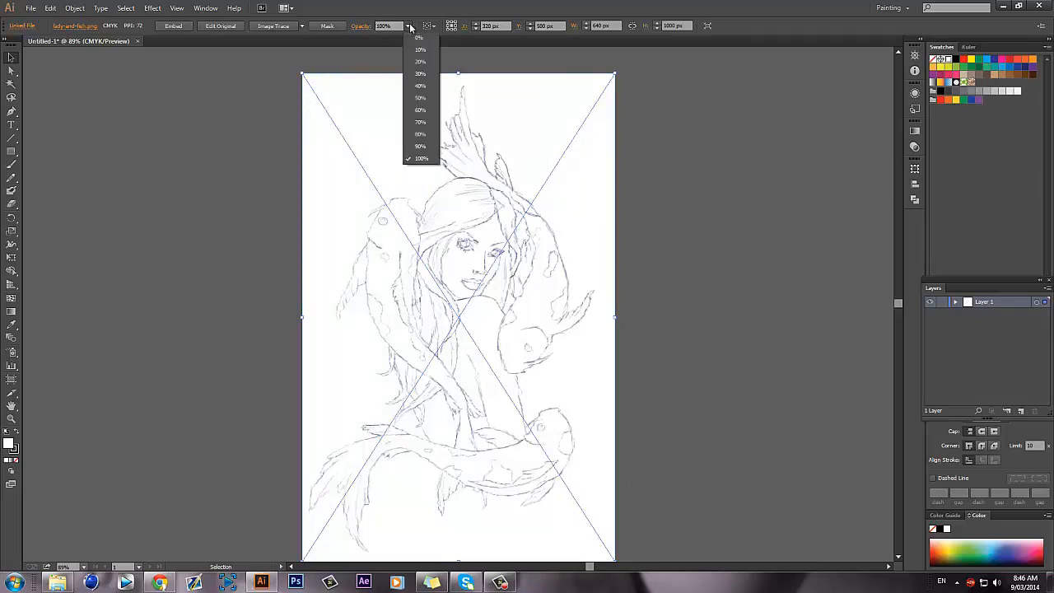
left_click(428, 111)
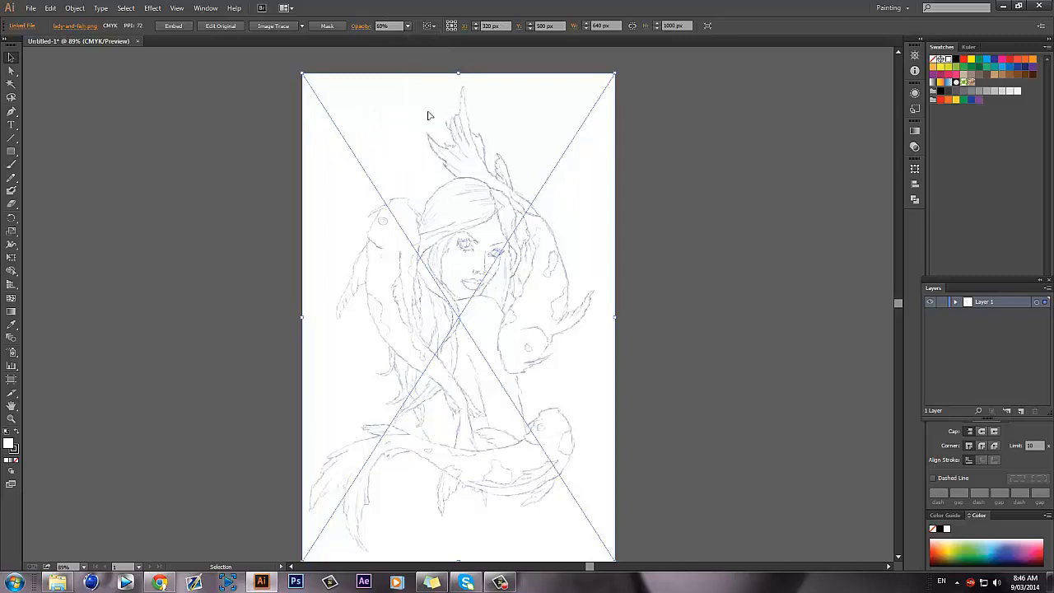
left_click(408, 27)
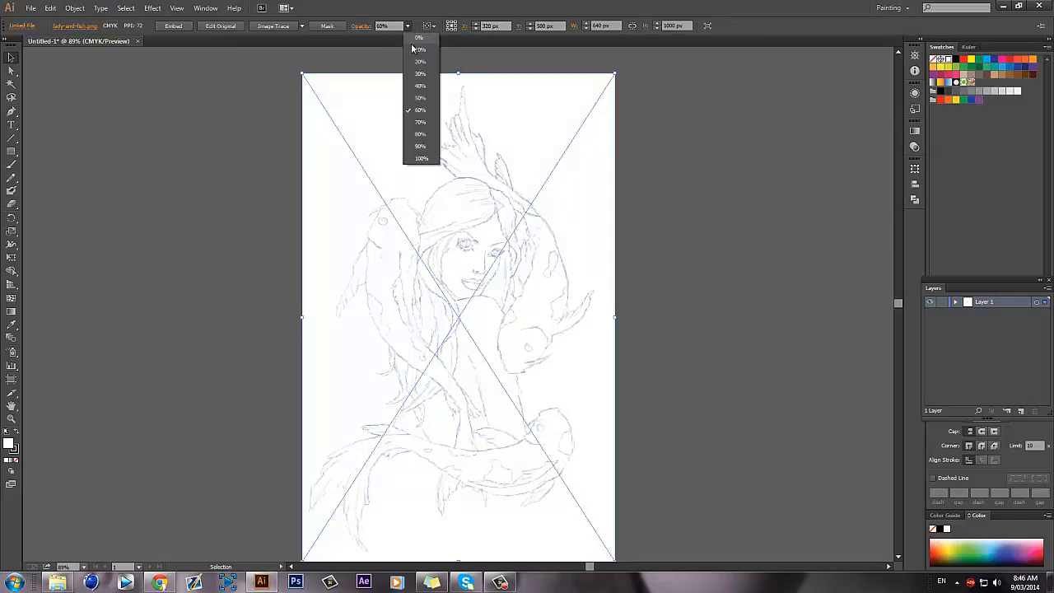
left_click(425, 137)
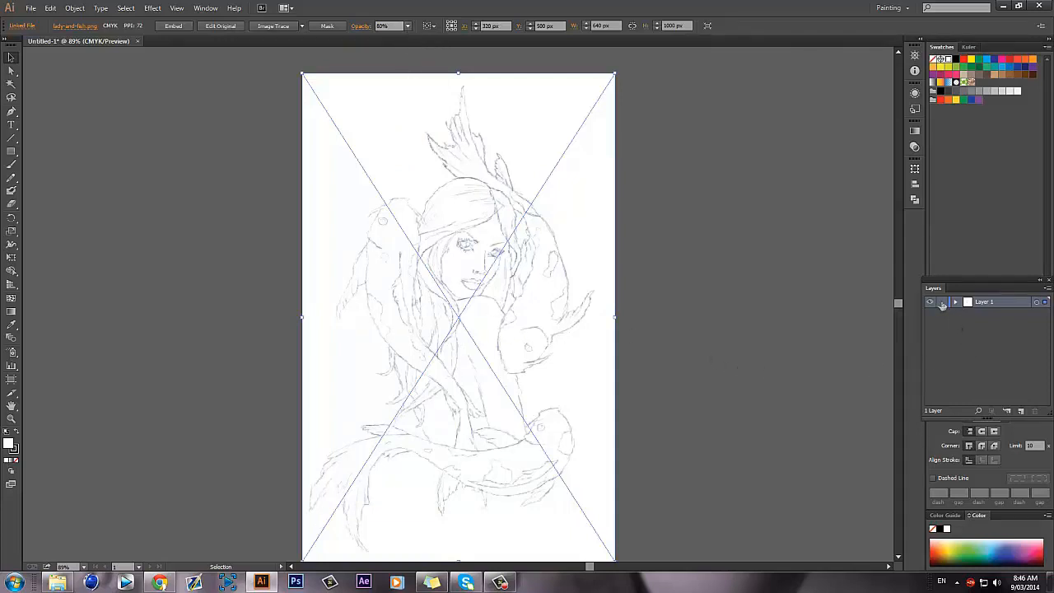
left_click(943, 303)
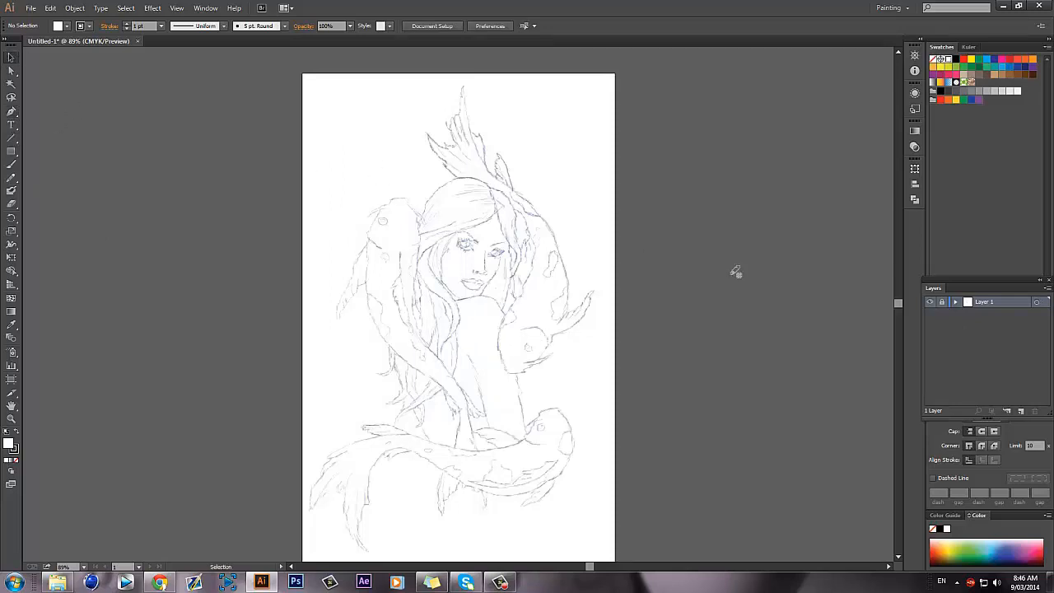
Add a new layer above the sketch layer and name it Lines.
left_click(1021, 412)
double_click(989, 301)
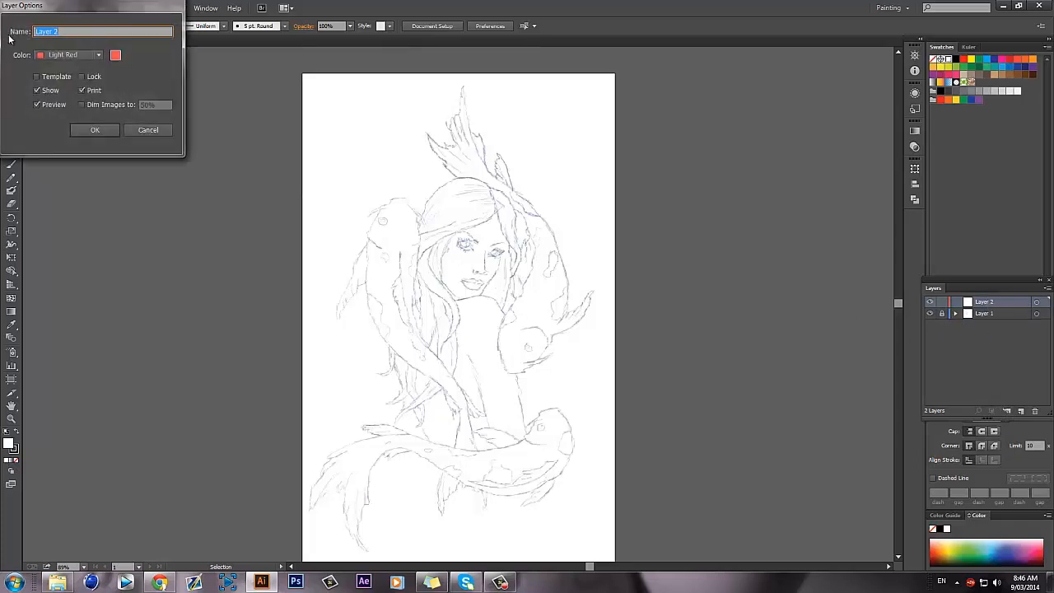
type("Lines")
left_click(93, 131)
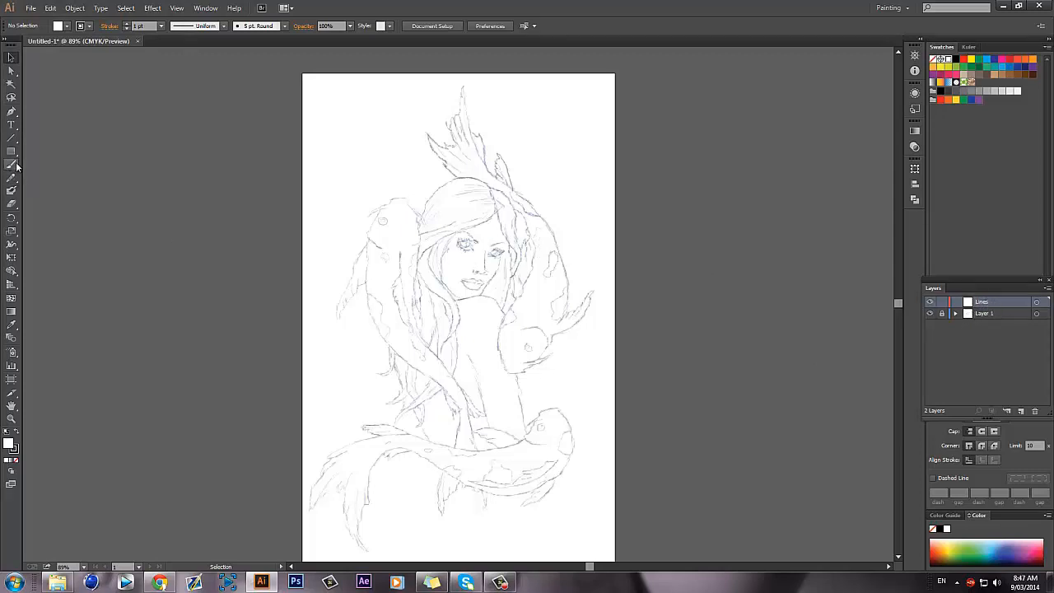
left_click(10, 112)
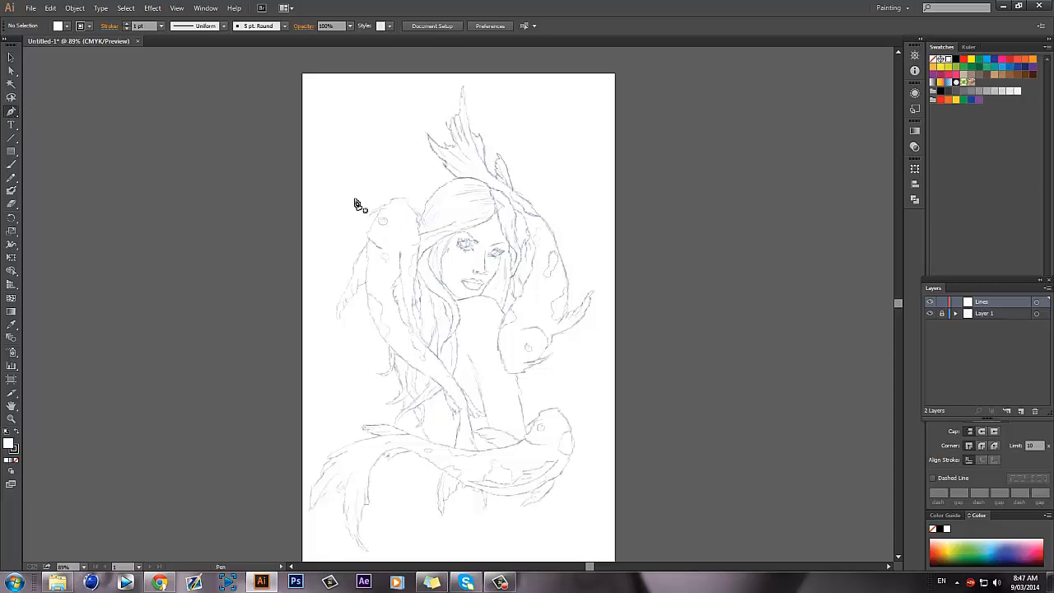
key("v")
key("a")
key("ctrl+p")
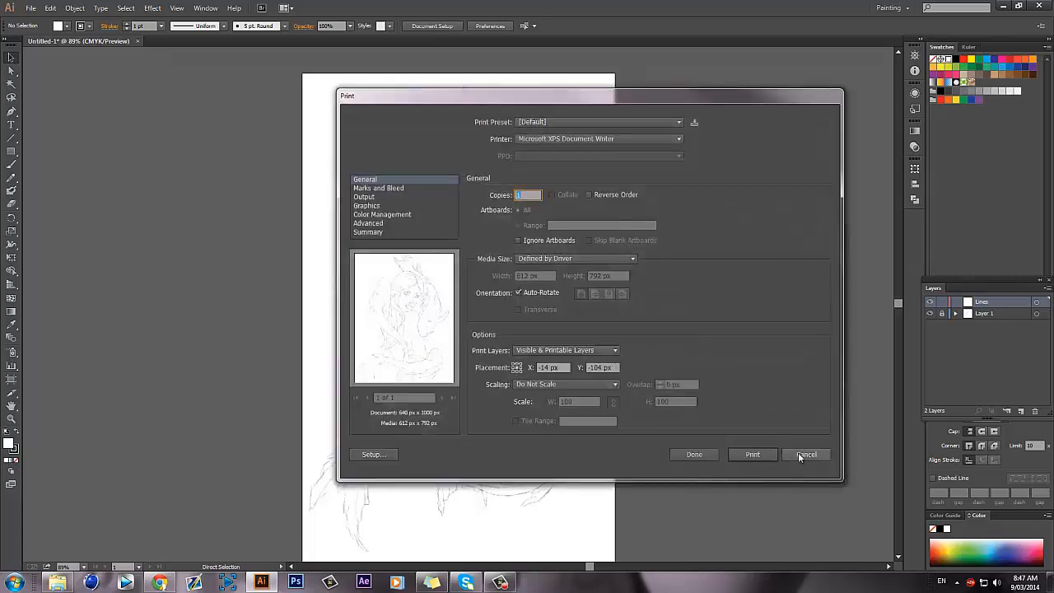
left_click(801, 451)
key("p")
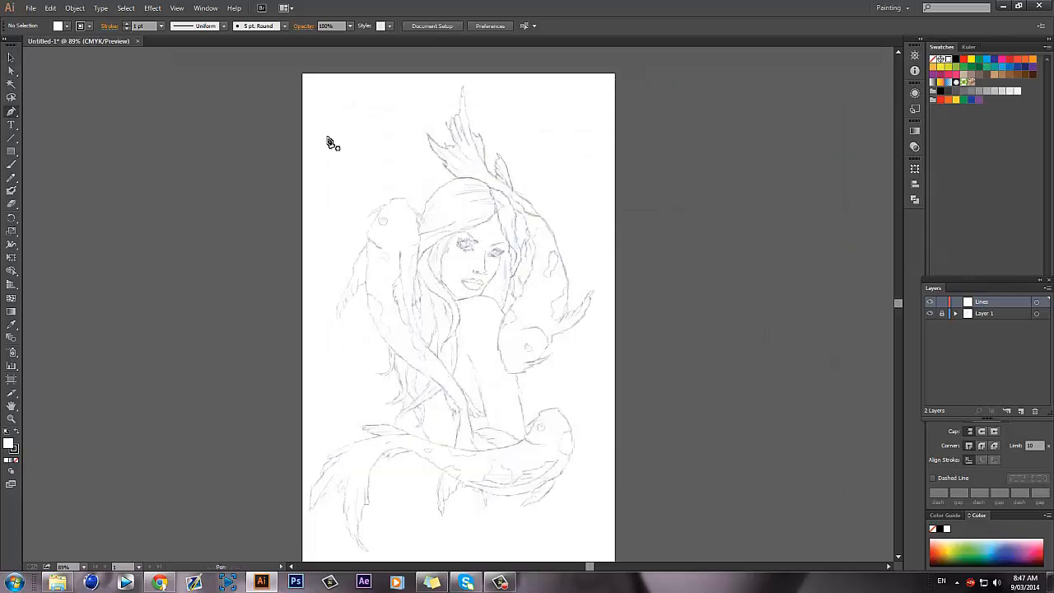
left_click(68, 29)
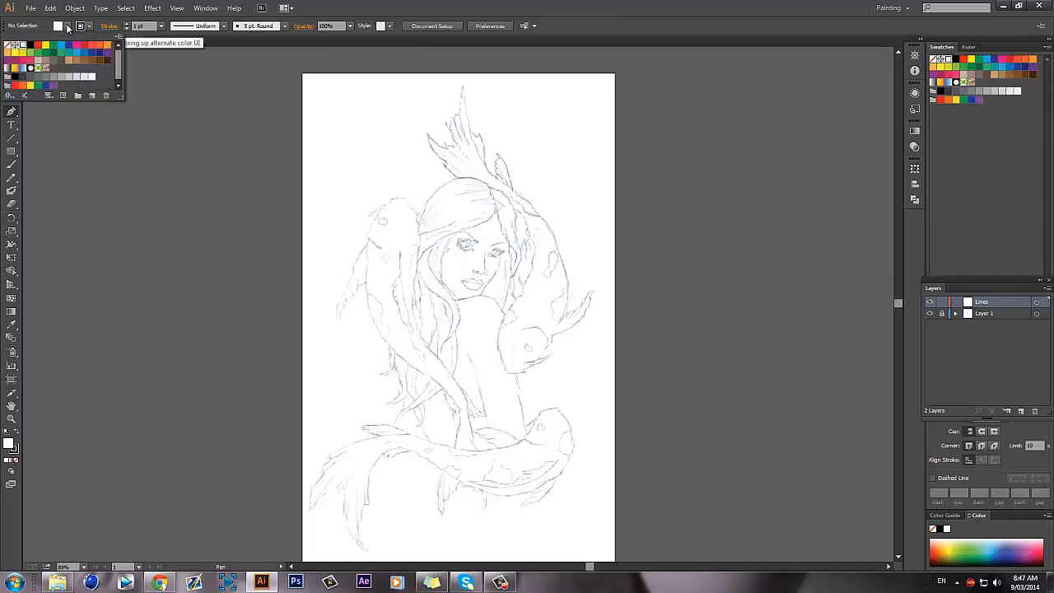
left_click(67, 28)
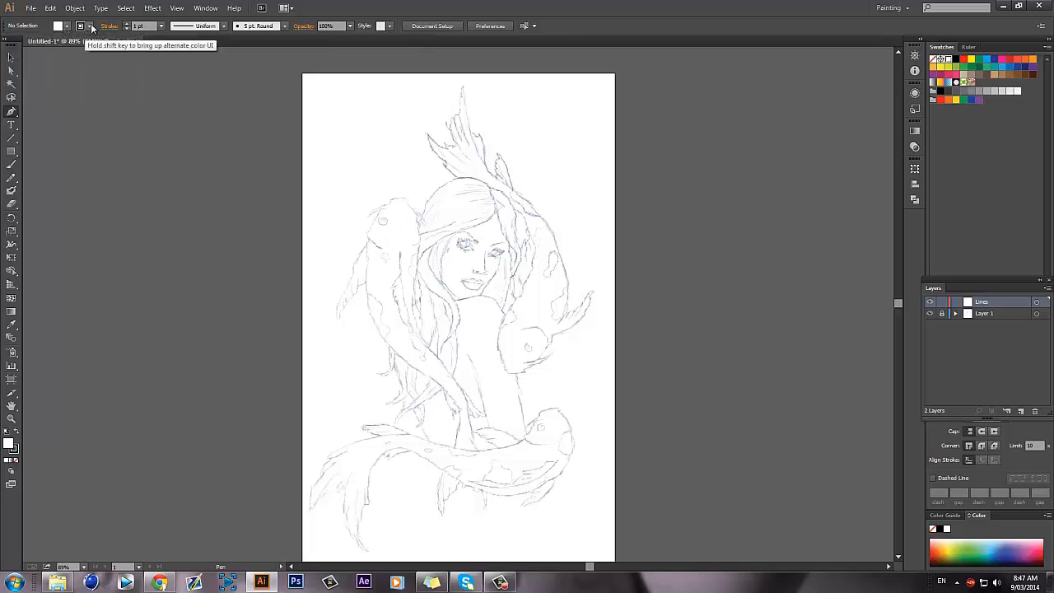
left_click(90, 28)
left_click(88, 28)
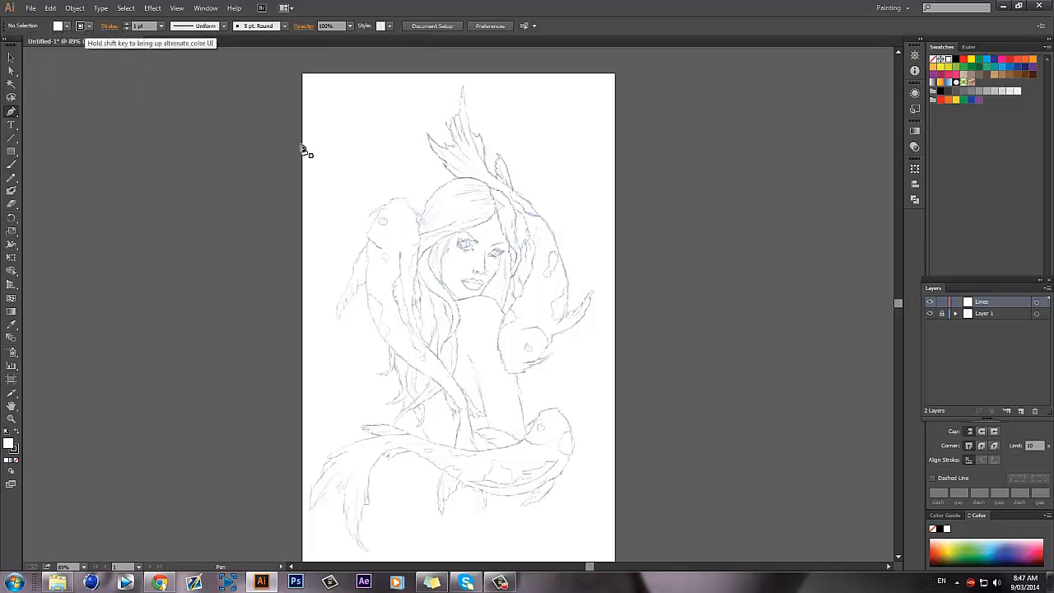
Draw a small closed triangle with the Pen tool in the empty area above the left fish's head.
left_click(376, 126)
left_click(335, 183)
left_click(389, 175)
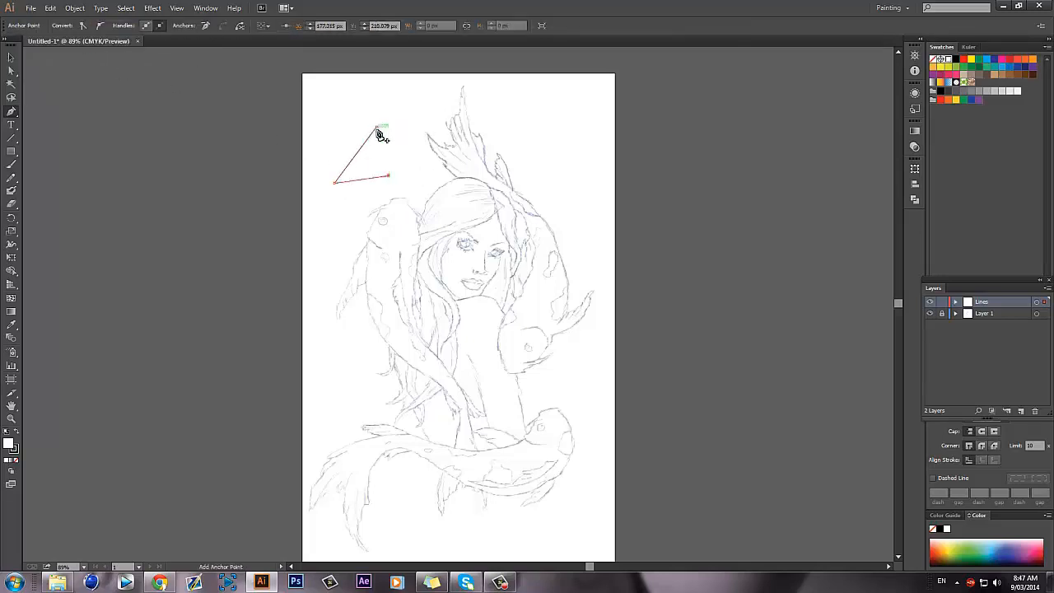
left_click(376, 126)
Fill the triangle with a blue swatch and deselect it.
left_click(10, 56)
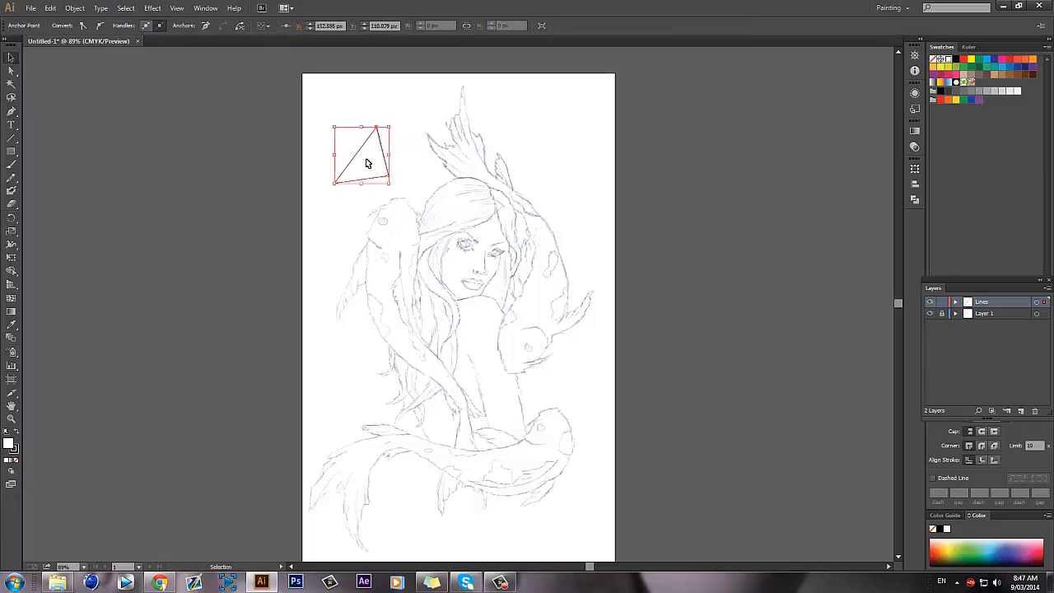
left_click(370, 160)
left_click(68, 26)
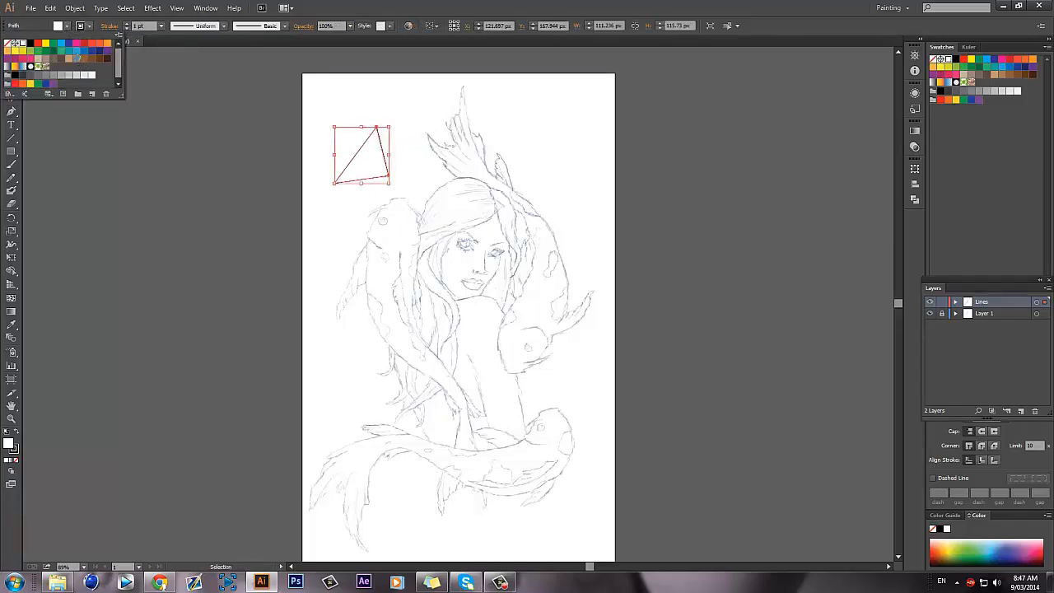
left_click(78, 54)
left_click(356, 122)
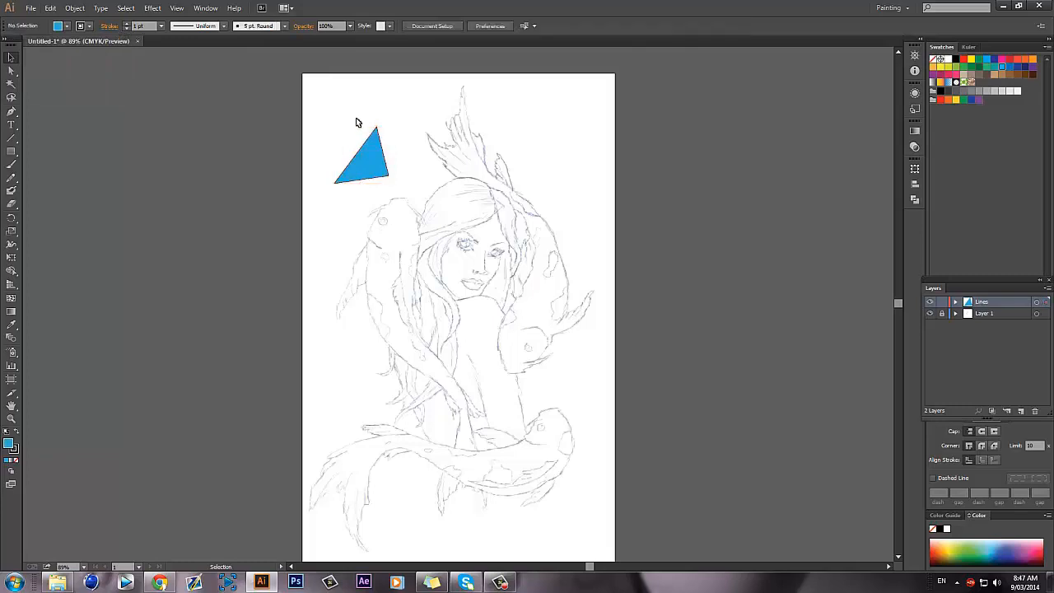
Set the default fill to None and delete the blue triangle.
left_click(67, 26)
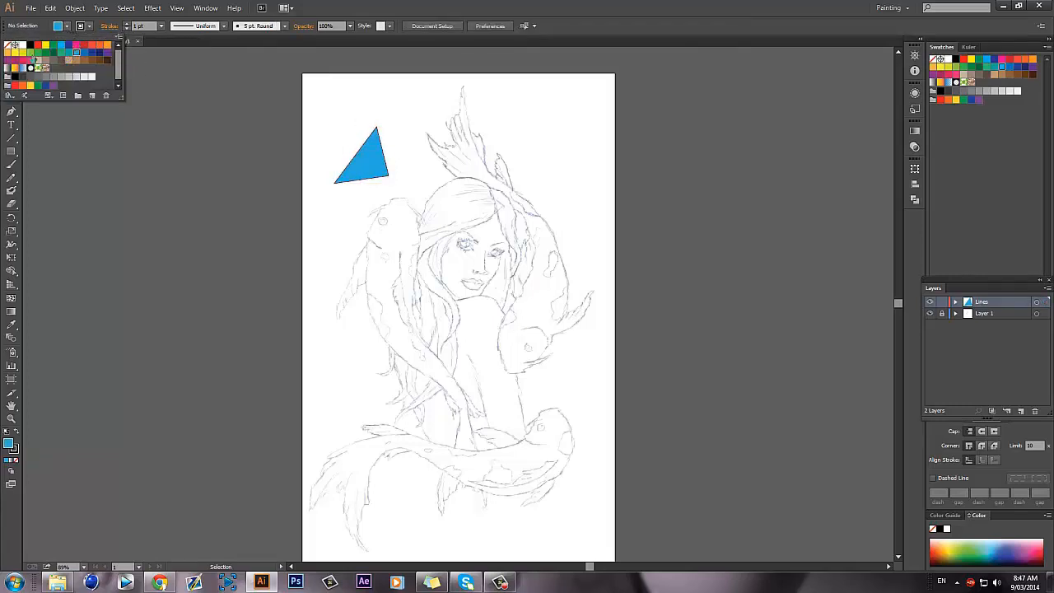
left_click(12, 46)
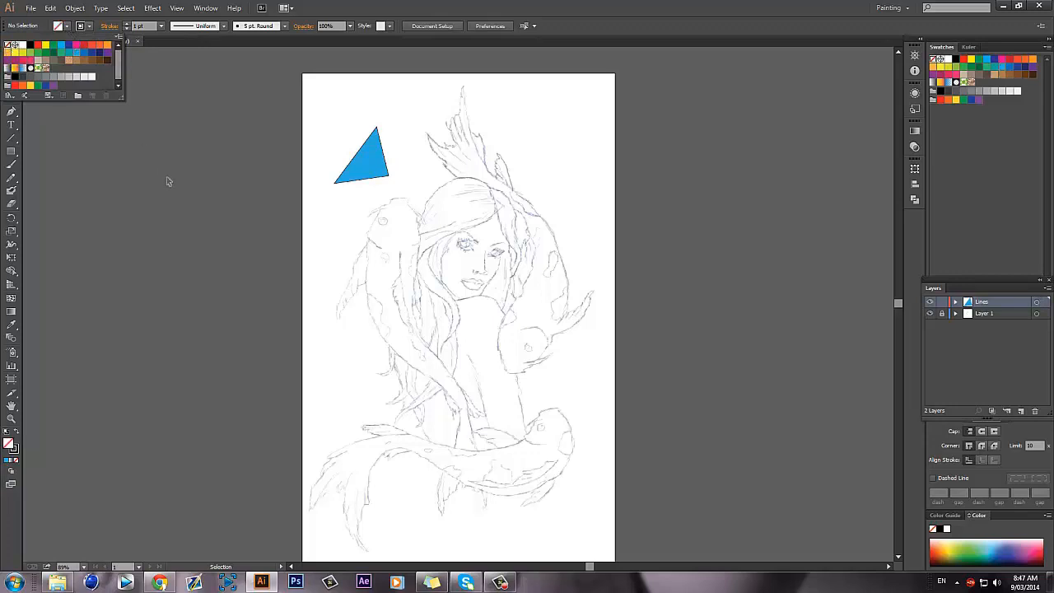
left_click(366, 168)
key("Delete")
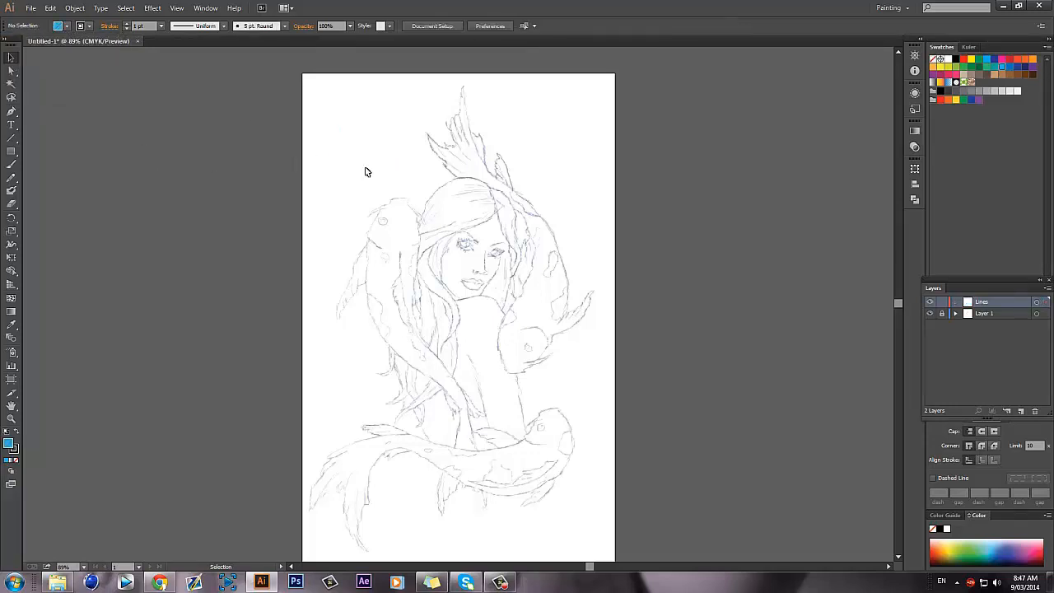
Set the fill to None for new paths, with nothing selected.
left_click(66, 26)
left_click(12, 46)
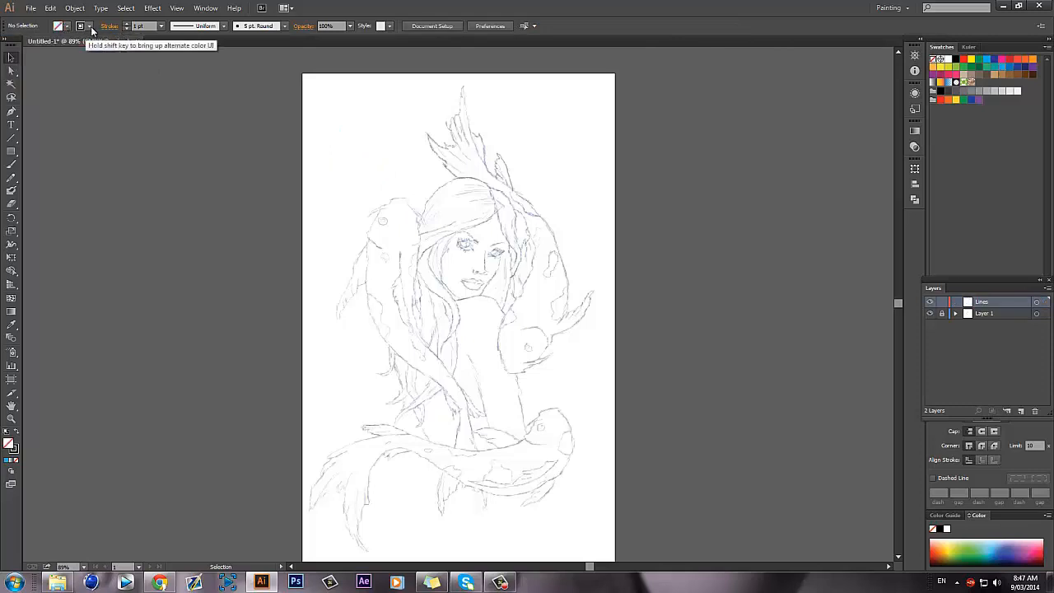
Set the fill colour for new paths to dark grey (191919).
left_click(91, 28)
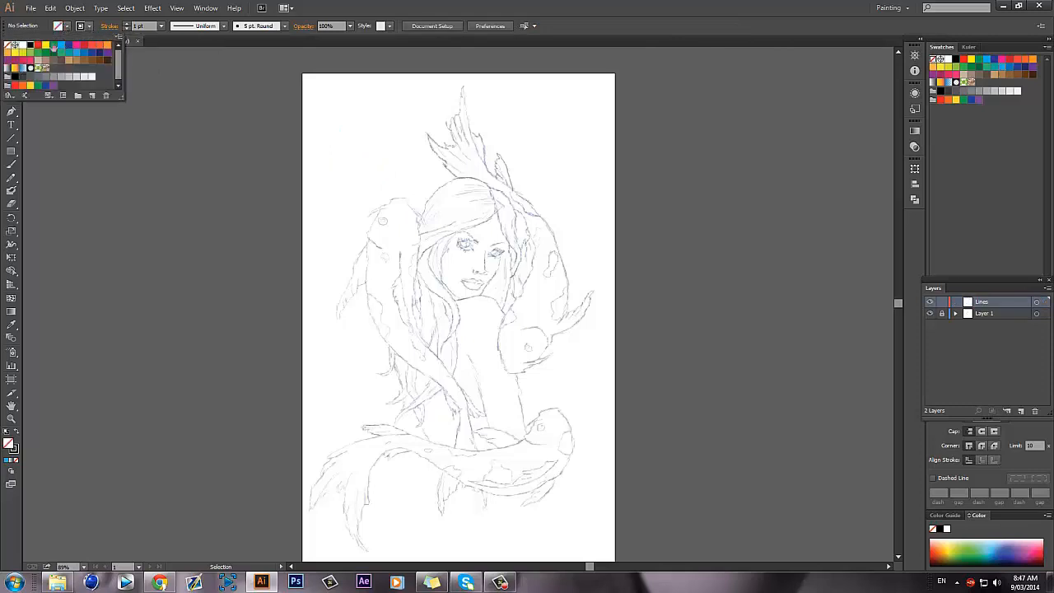
double_click(11, 446)
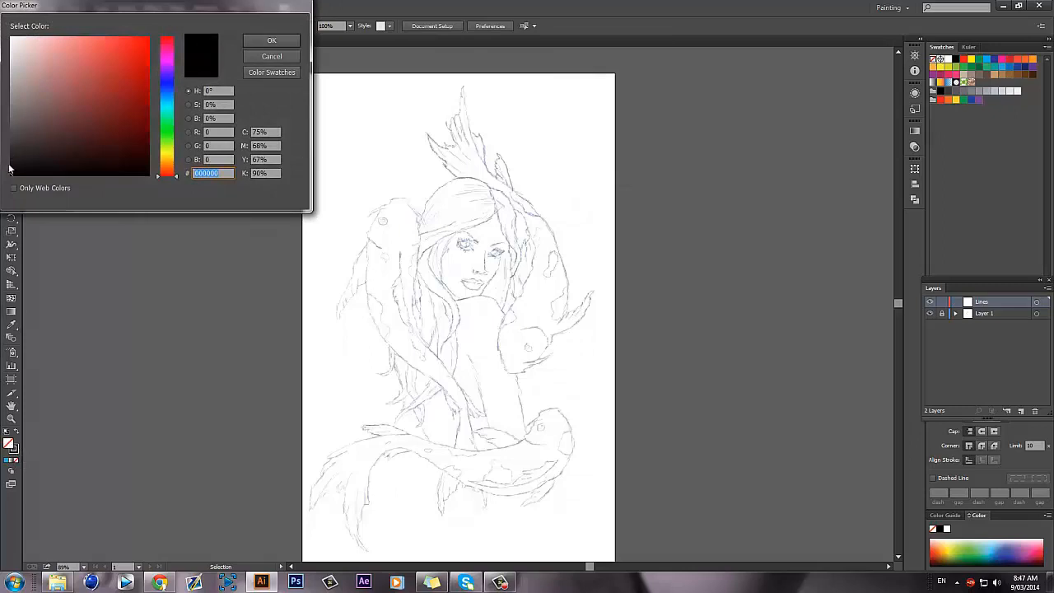
left_click_drag(10, 170, 10, 163)
left_click(272, 40)
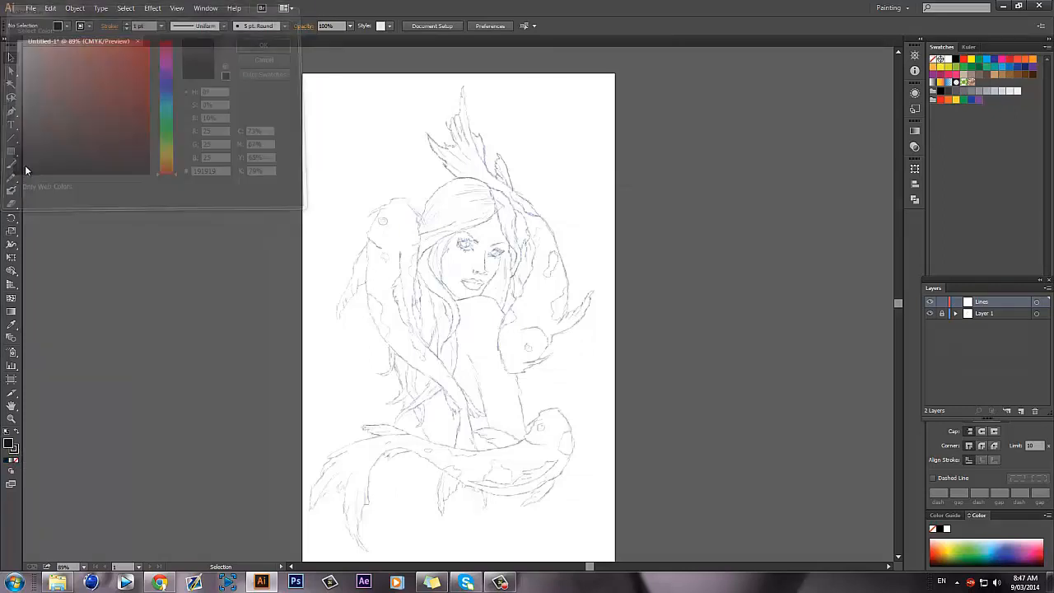
Activate the Pen tool and examine the left fish's head and the lady's face up close.
left_click(11, 112)
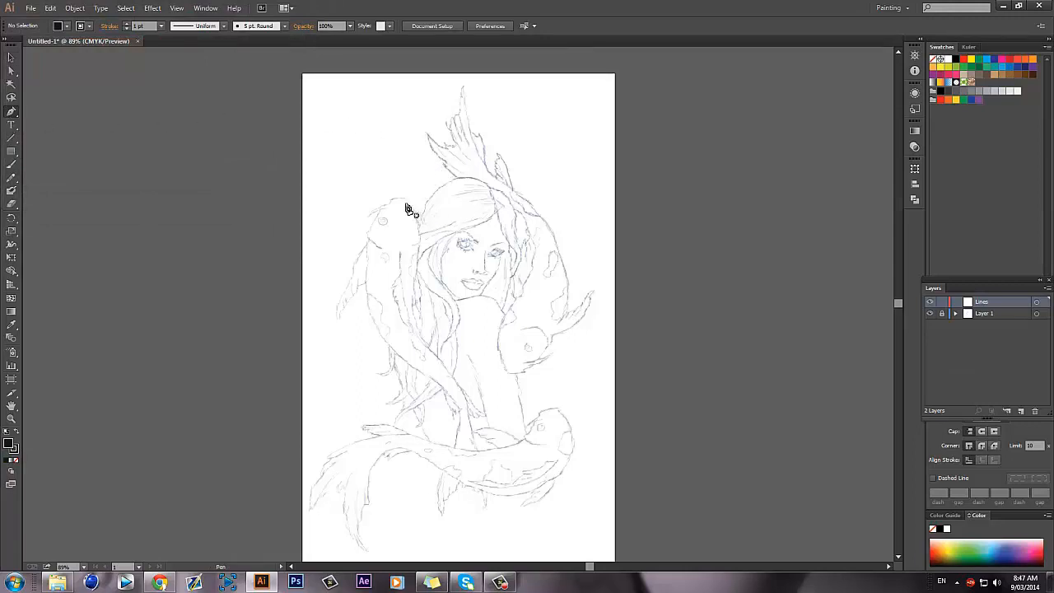
scroll(405, 207, "up", 3)
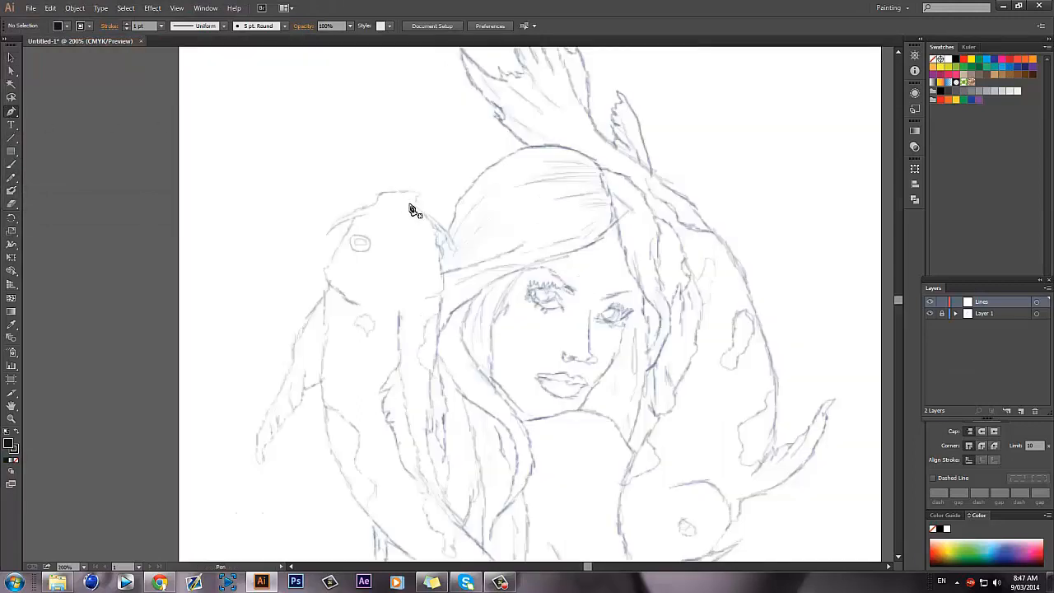
scroll(409, 207, "down", 3)
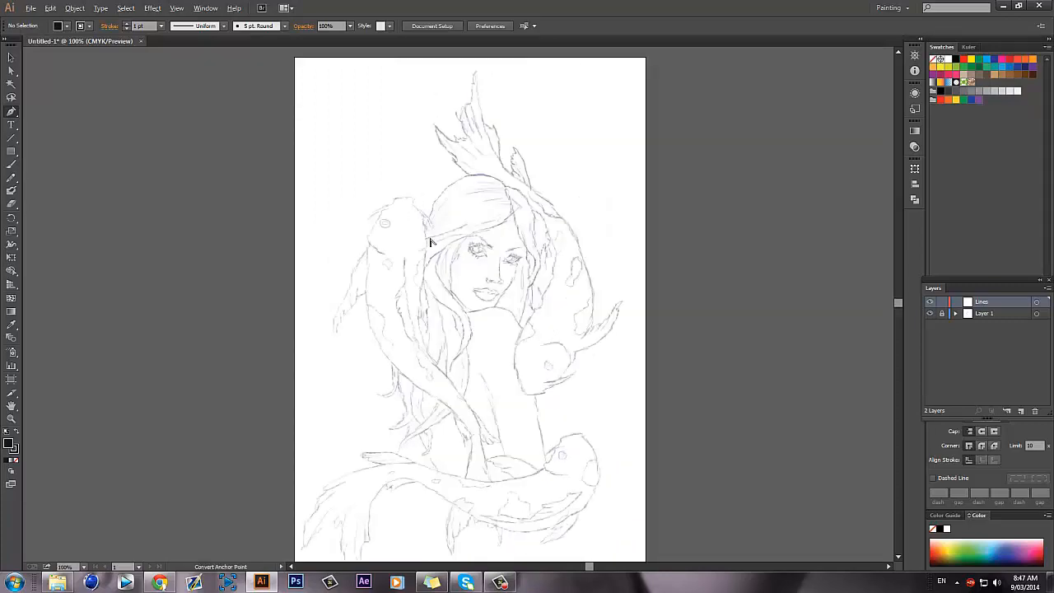
scroll(380, 186, "up", 3)
scroll(351, 167, "up", 2)
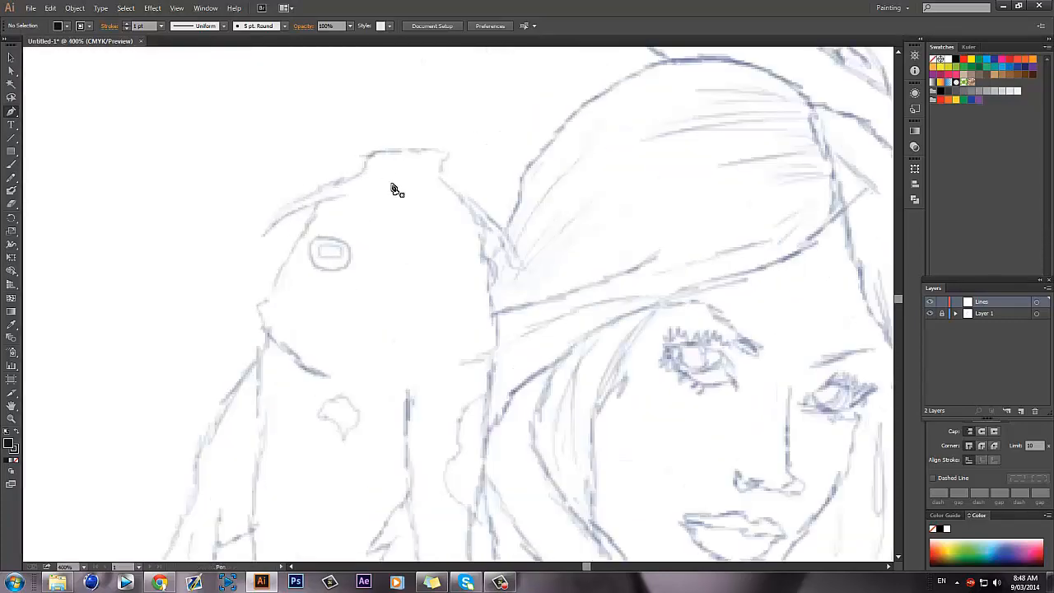
scroll(397, 190, "down", 1)
scroll(422, 209, "down", 2)
scroll(404, 188, "up", 1)
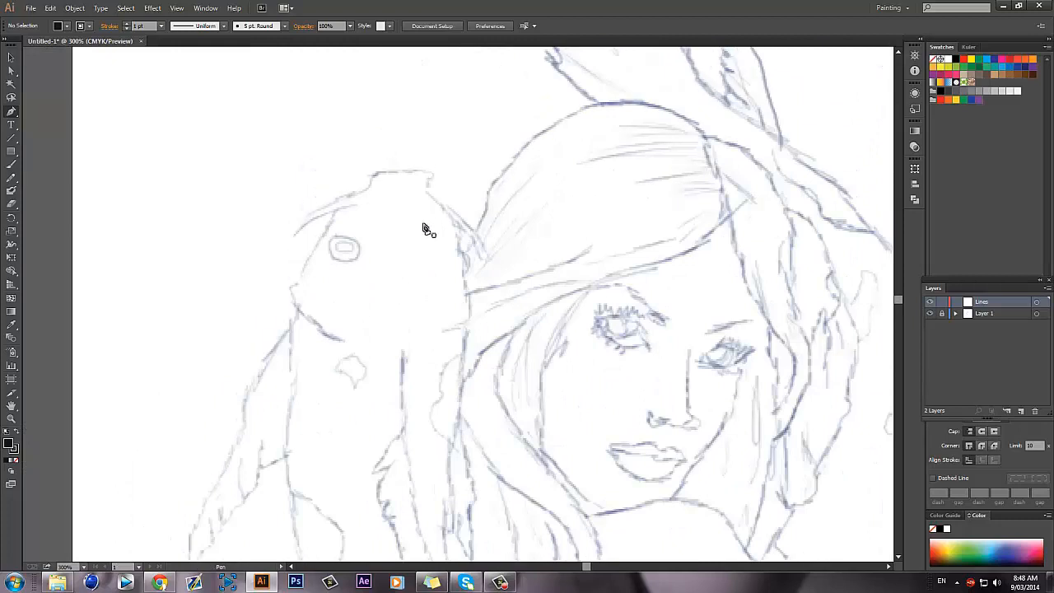
scroll(509, 238, "down", 2)
scroll(514, 238, "right", 3)
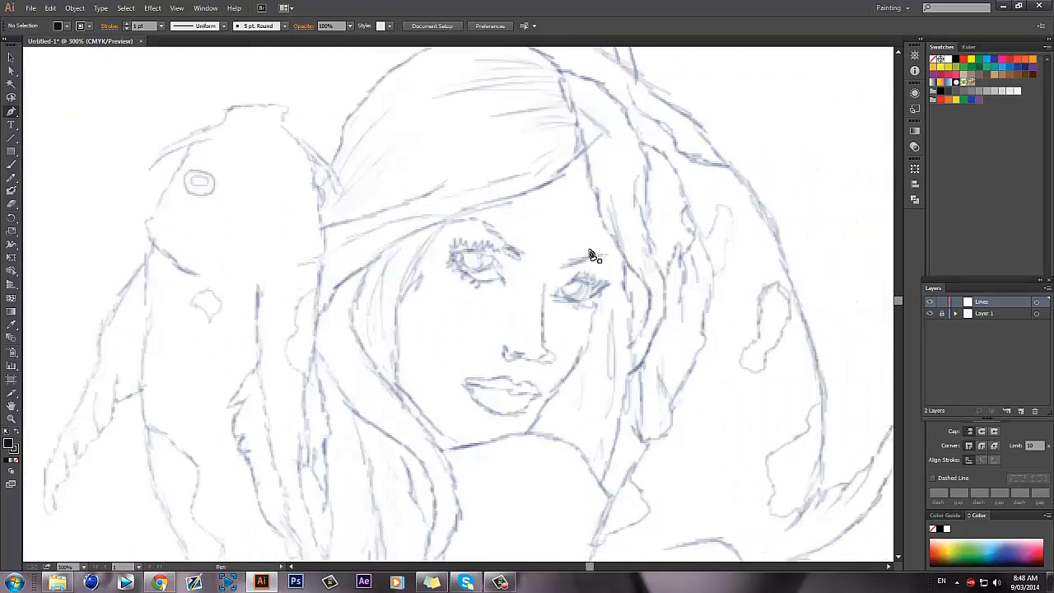
scroll(586, 257, "down", 1)
scroll(532, 282, "up", 1)
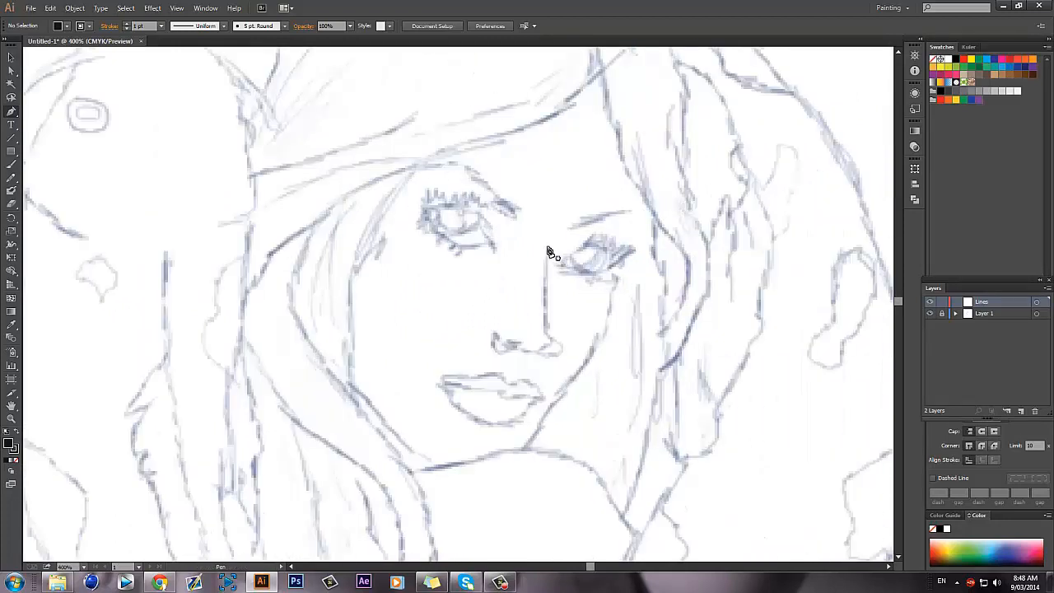
left_click(547, 247)
scroll(540, 382, "up", 1)
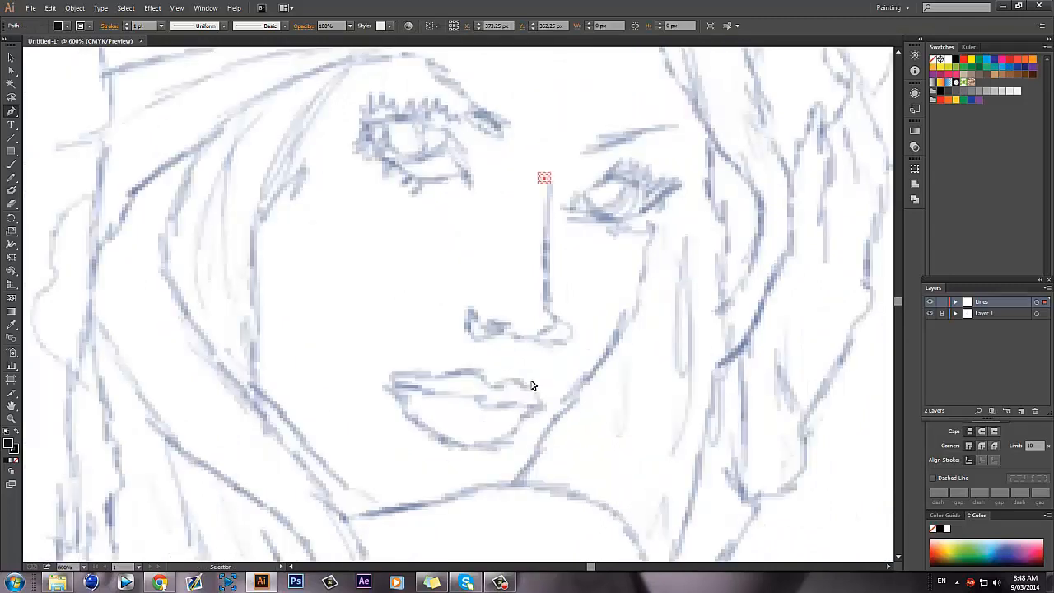
left_click(532, 386, "ctrl")
scroll(543, 387, "down", 2)
scroll(511, 404, "down", 2)
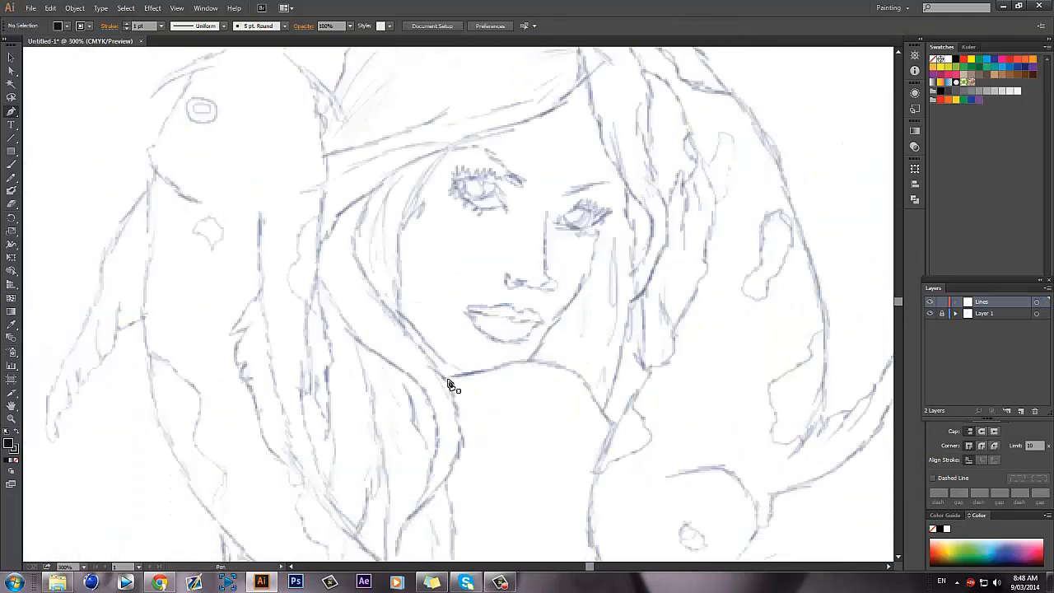
Trace the first part of the lady's shoulder line below her chin as one Pen curve about 76 px wide.
left_click(451, 383)
scroll(511, 384, "down", 2)
scroll(571, 313, "up", 1)
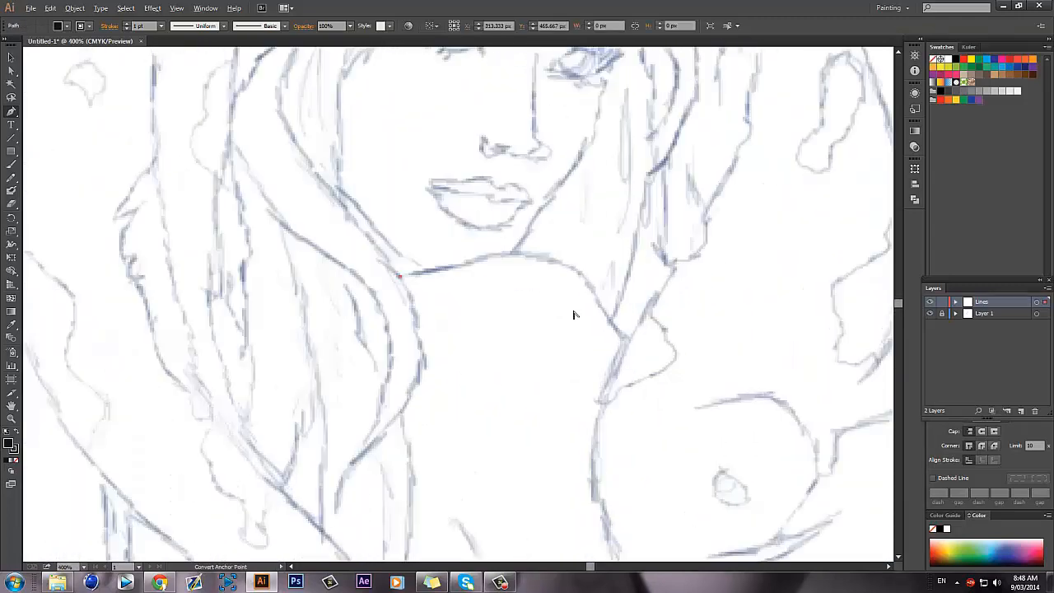
left_click_drag(568, 264, 637, 308)
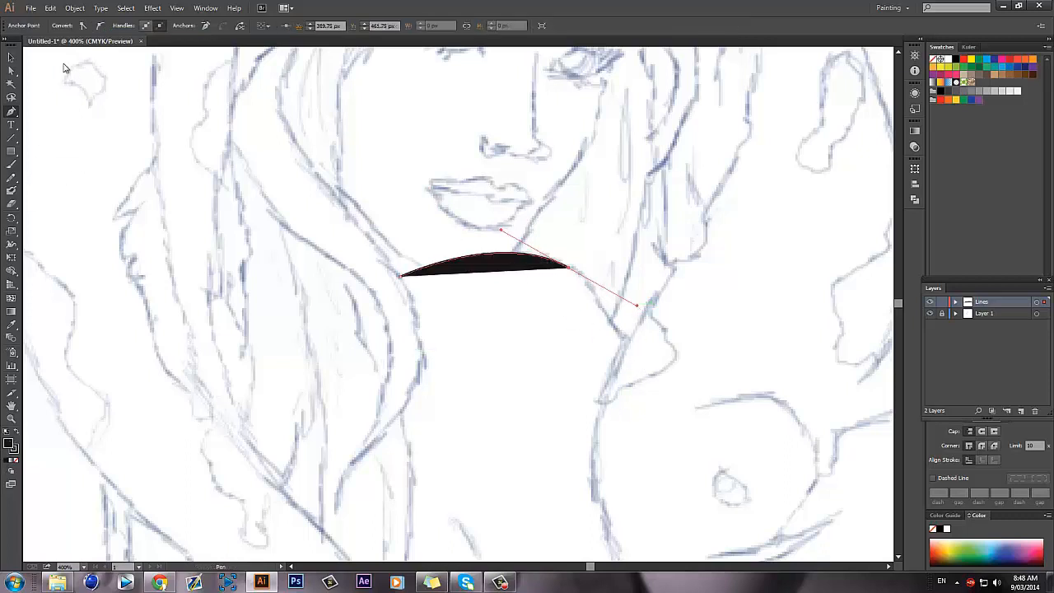
Set the fill of the shoulder curve to None.
double_click(11, 444)
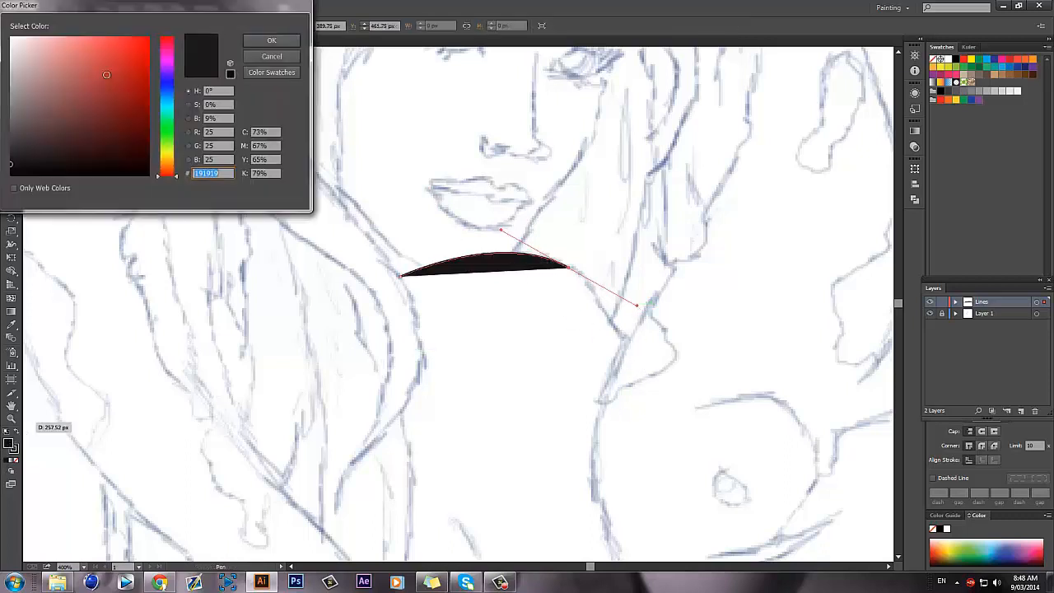
left_click(272, 56)
left_click(11, 57)
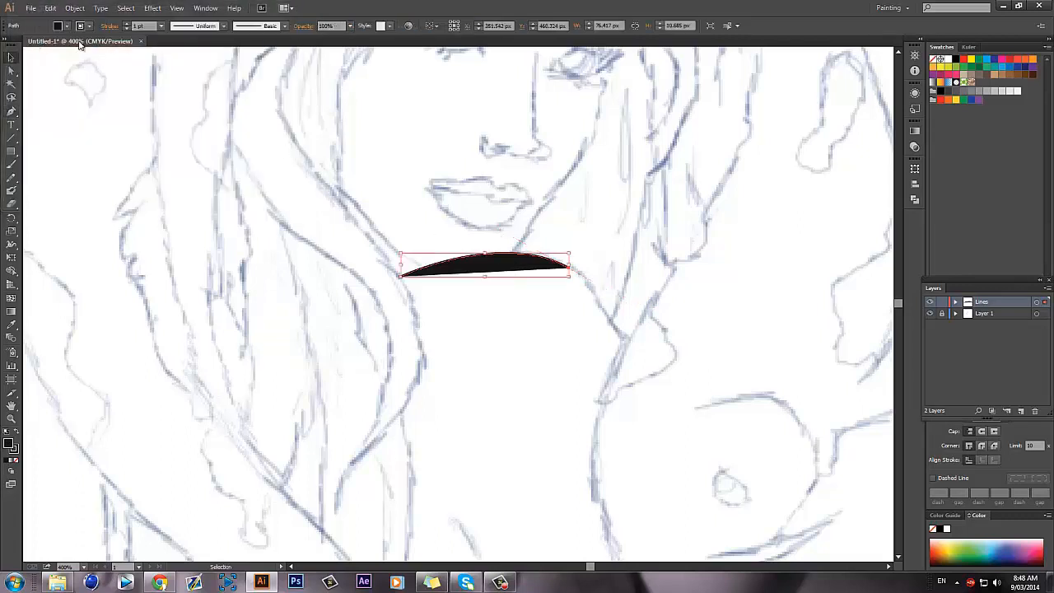
left_click(66, 25)
left_click(8, 46)
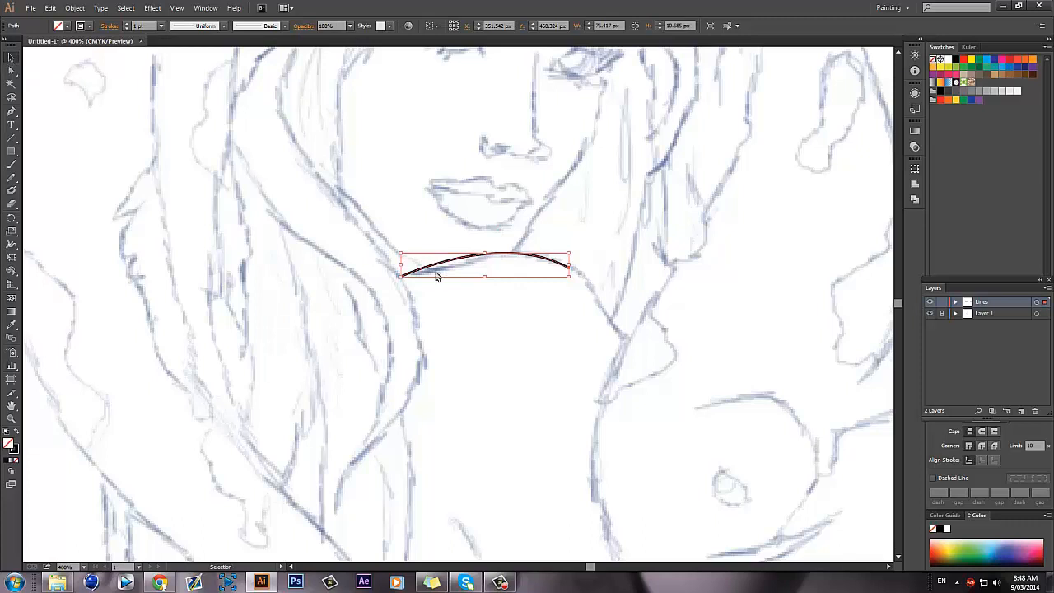
key("p")
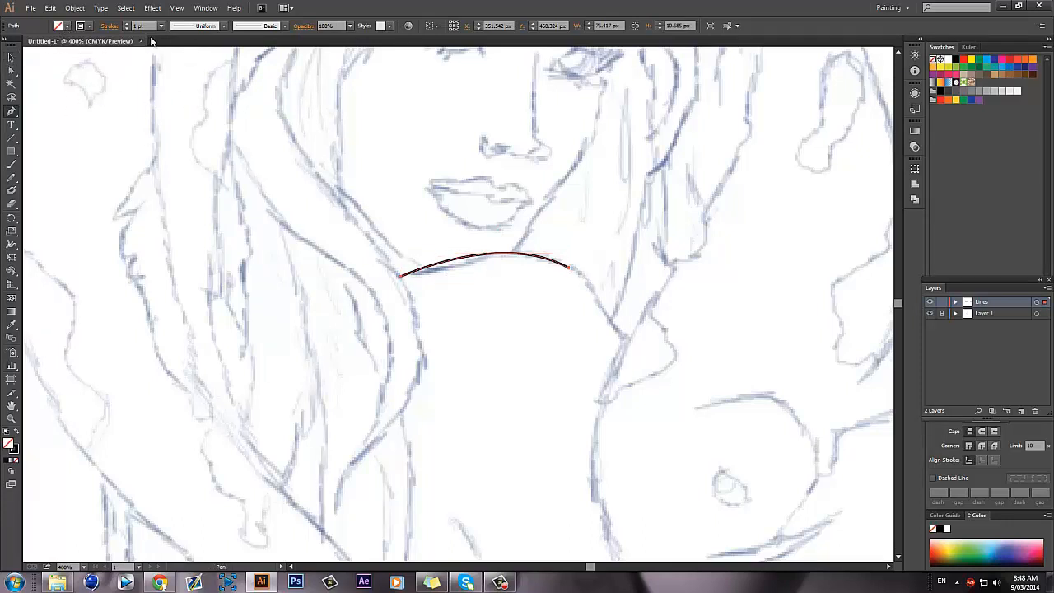
left_click(430, 147)
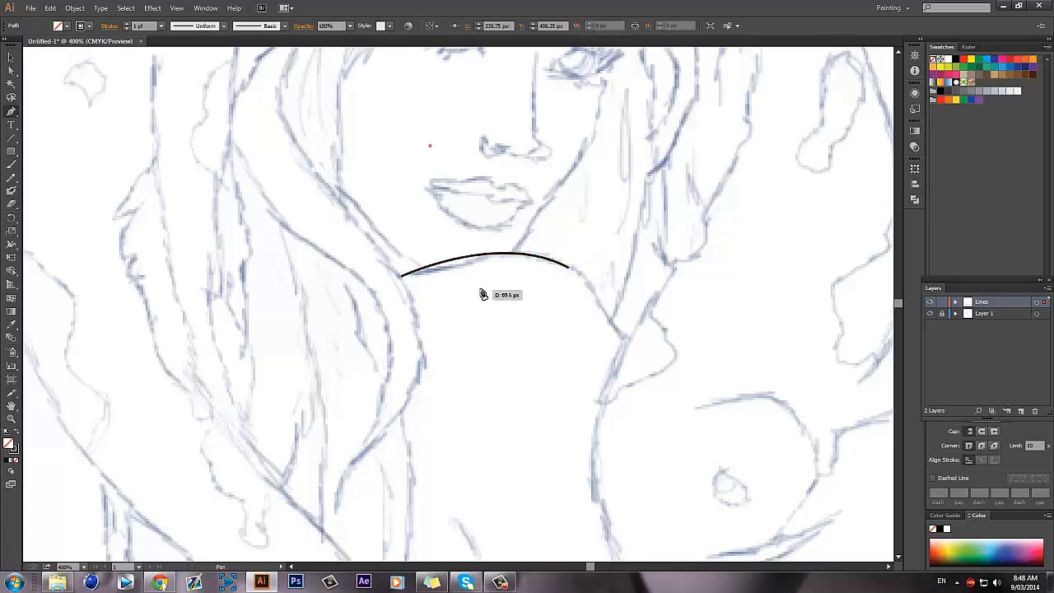
key("v")
key("ctrl+z")
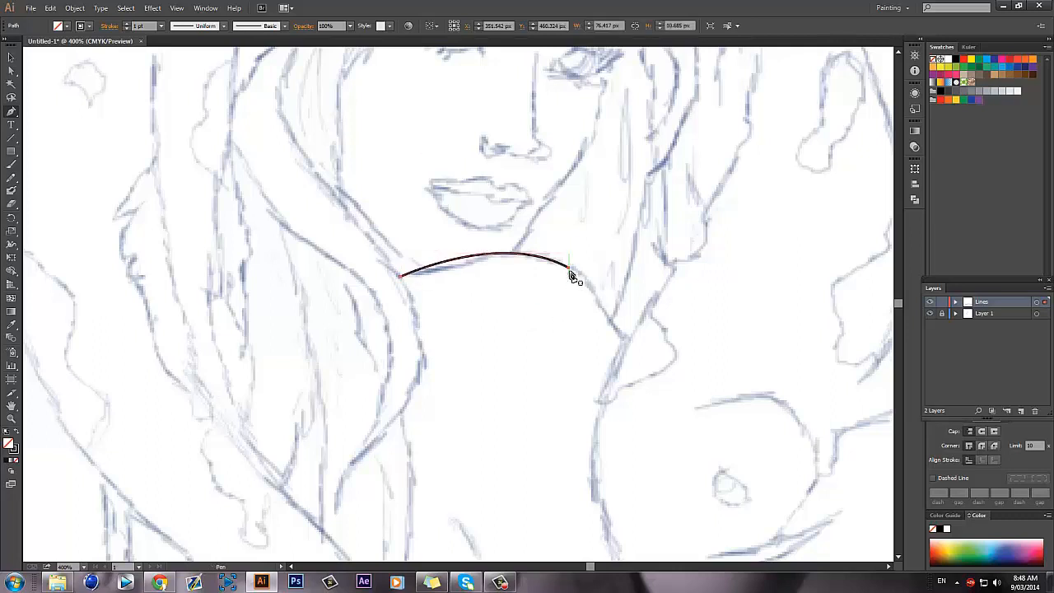
Continue the shoulder curve from its open end down to the right fish's outline, making the path about 104 px wide.
key("p")
left_click(570, 269)
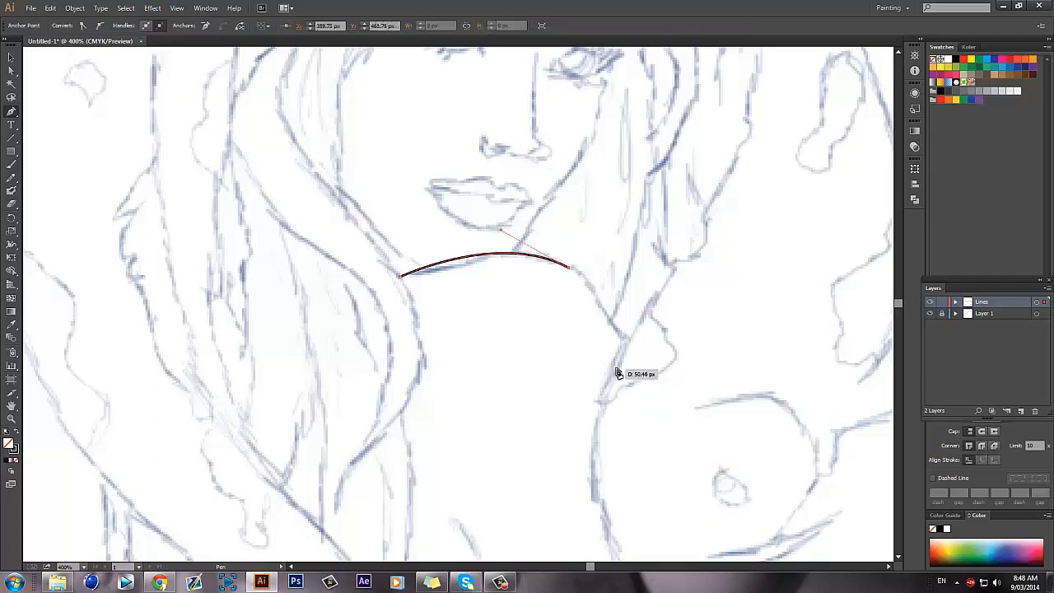
left_click_drag(630, 352, 658, 425)
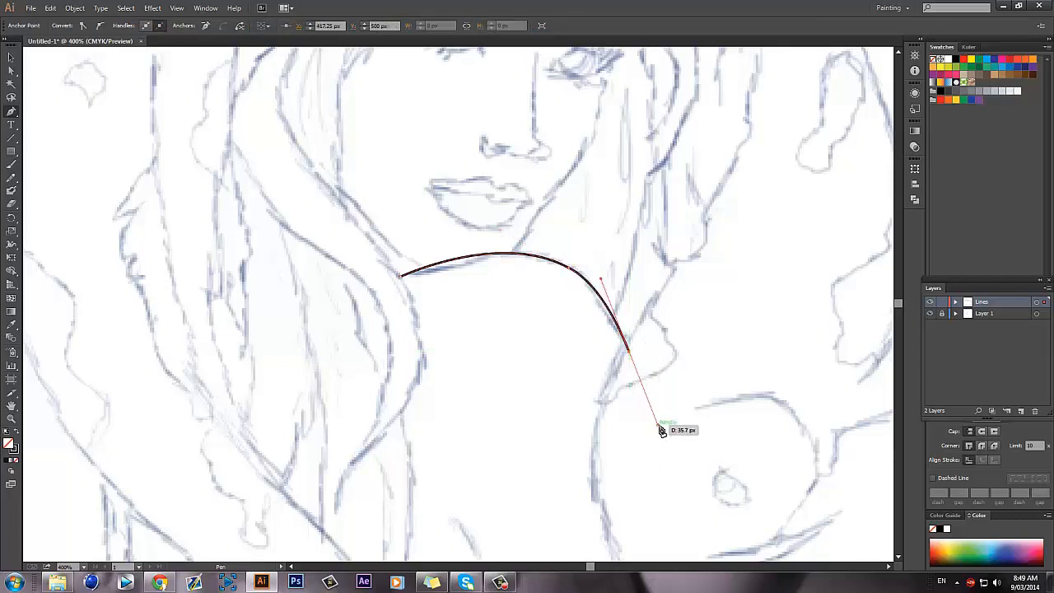
Try continuing the shoulder path past its end anchor, with and without the outgoing handle, and undo the attempts.
left_click(538, 377)
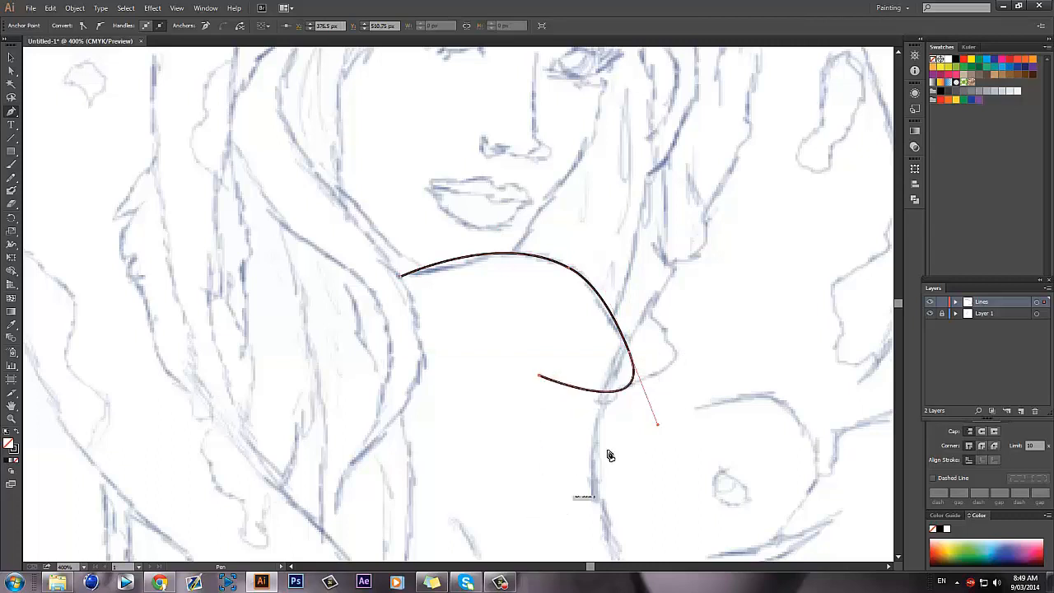
key("ctrl+z")
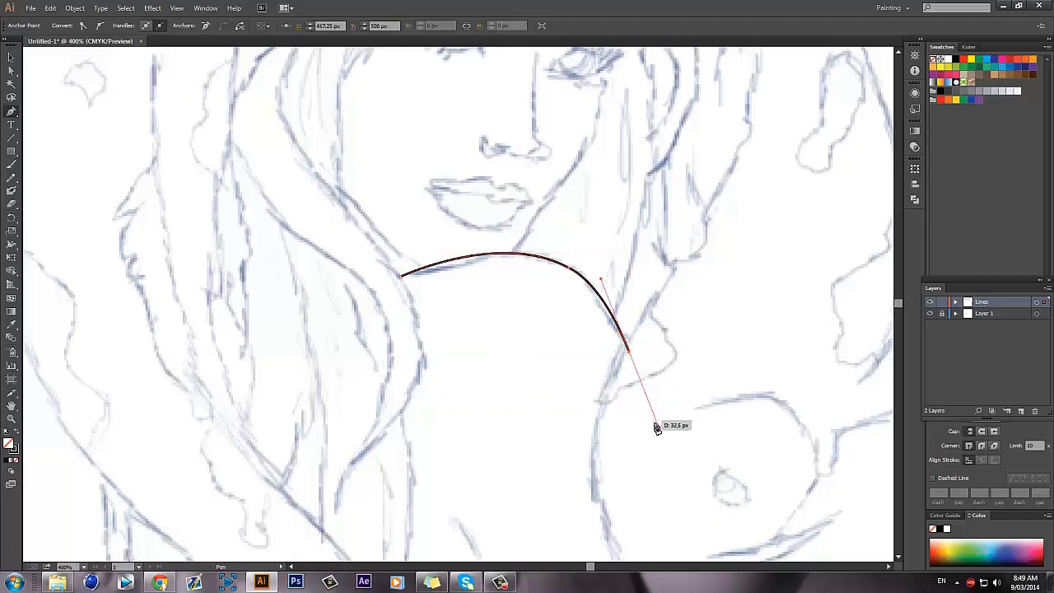
key("alt")
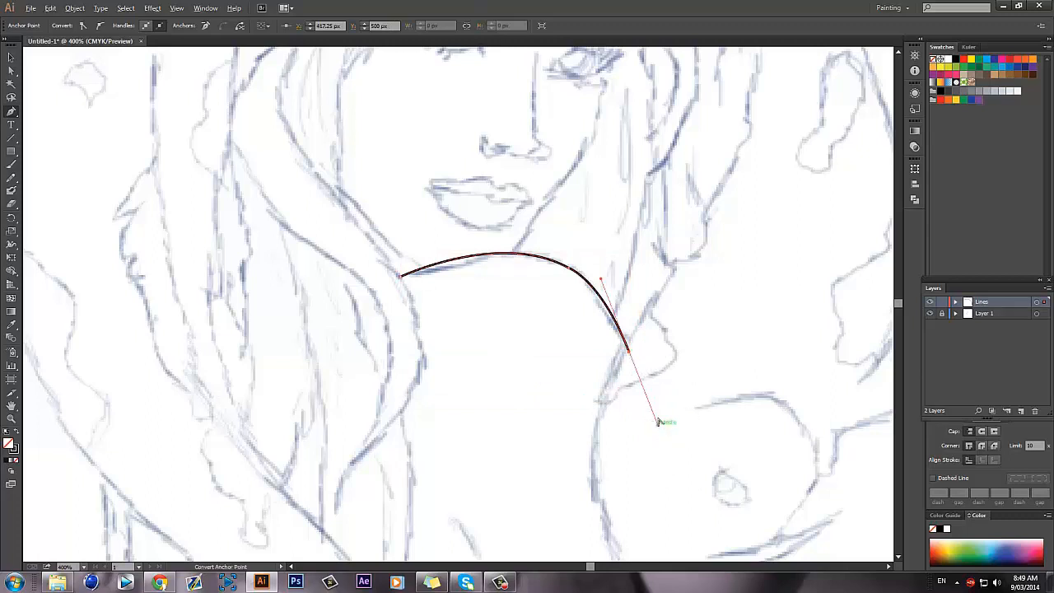
left_click(630, 352)
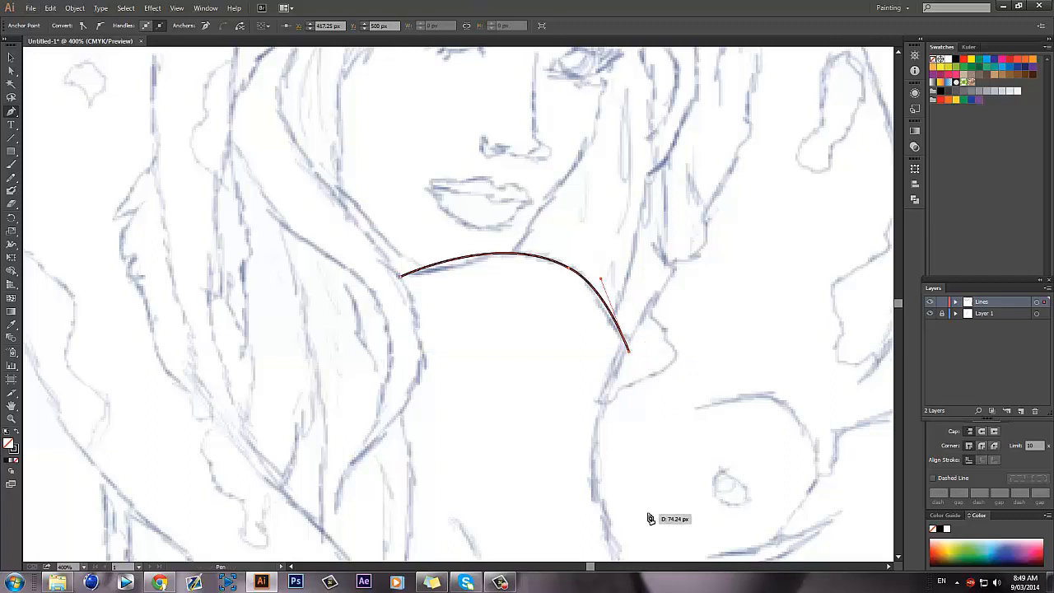
left_click(608, 436)
key("ctrl+z")
key("ctrl+z")
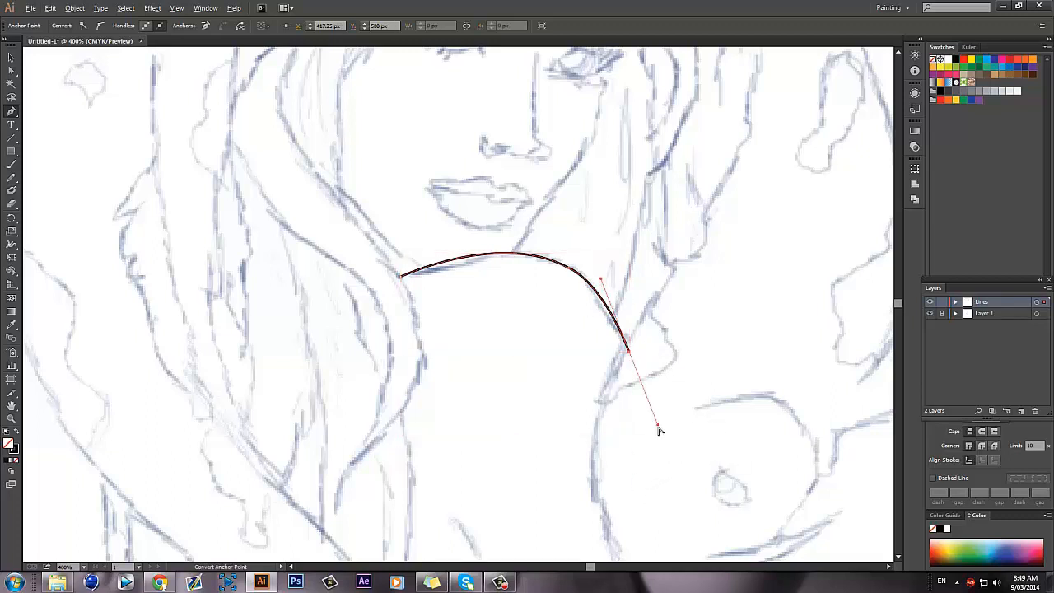
Collapse the outgoing direction handle at the shoulder path's lower end back into its anchor point.
left_click_drag(659, 427, 629, 353)
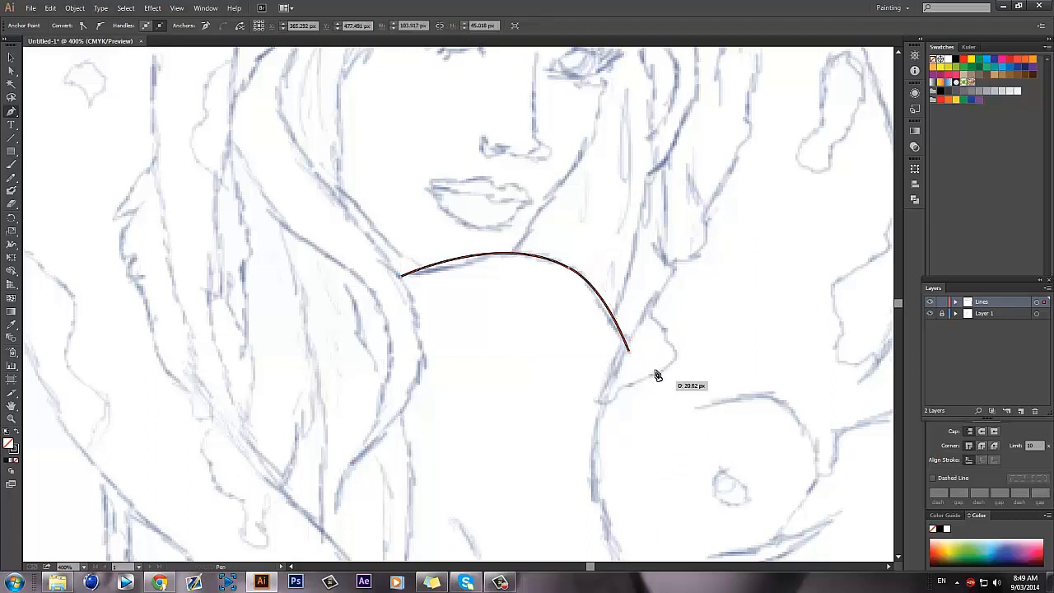
left_click(629, 353)
scroll(651, 406, "down", 3)
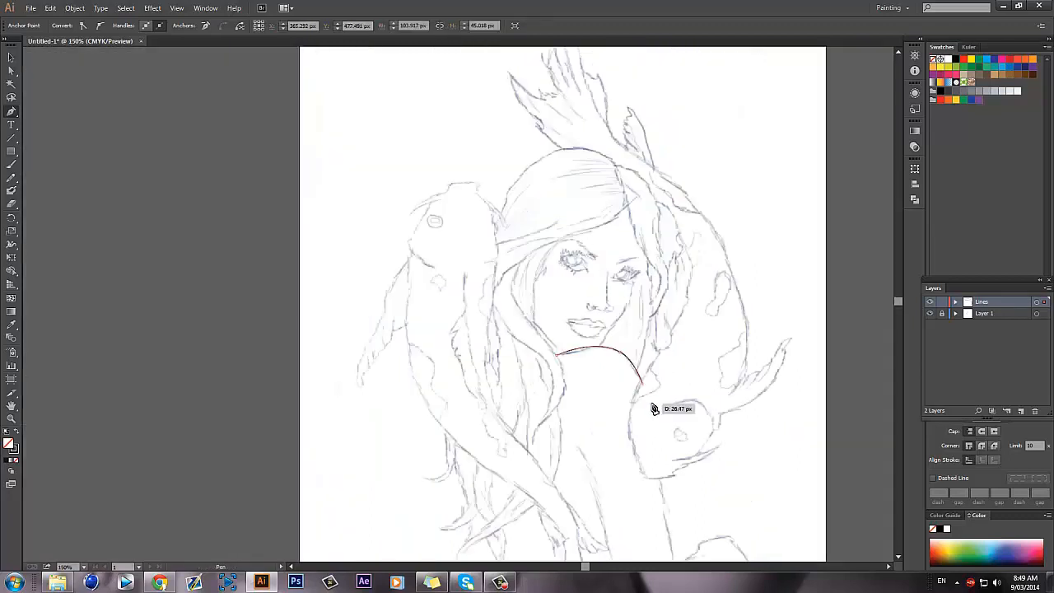
scroll(657, 414, "up", 1)
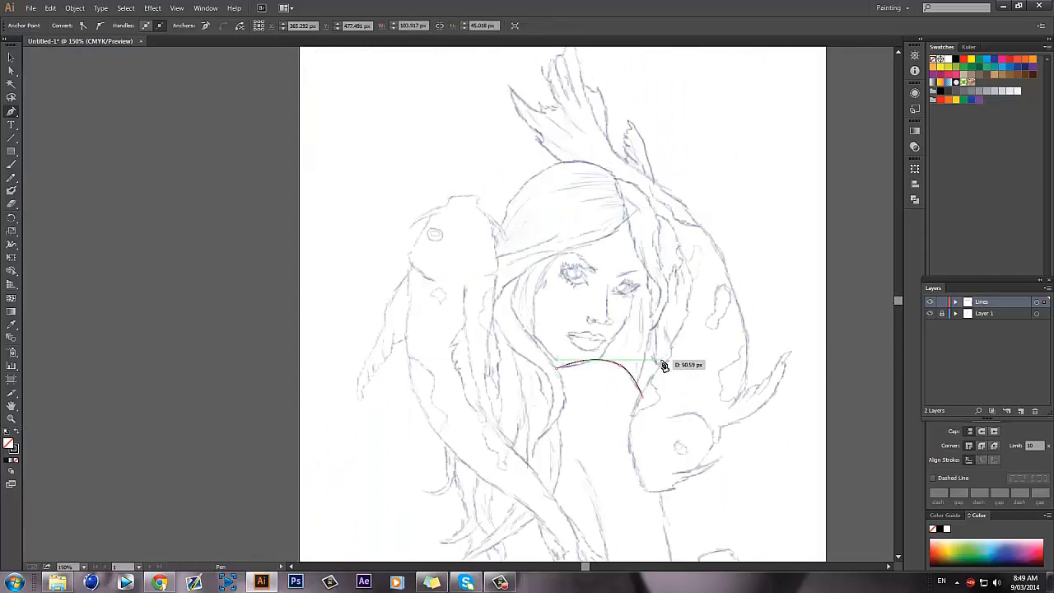
scroll(661, 366, "up", 2)
scroll(661, 366, "up", 1)
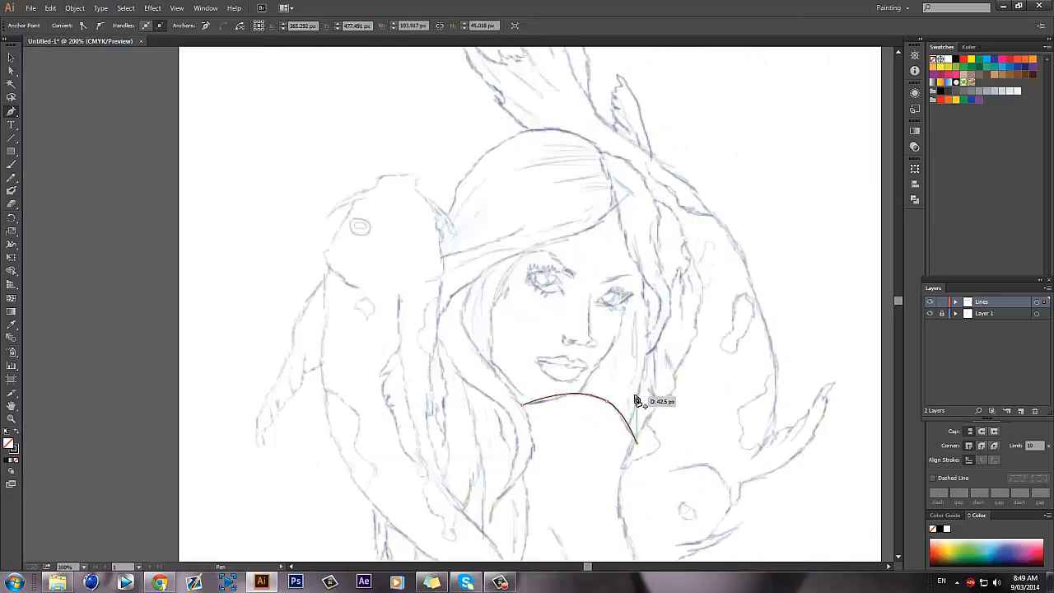
scroll(635, 400, "down", 1)
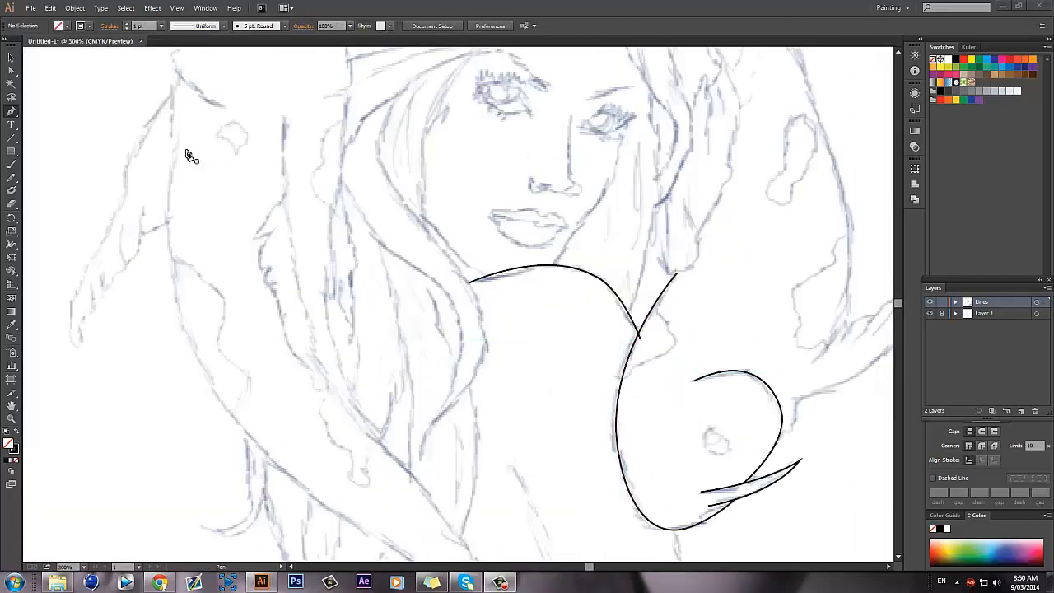
Move the shoulder curve's lower end anchor onto the right fish's outline and adjust its direction handle to follow the sketch.
key("a")
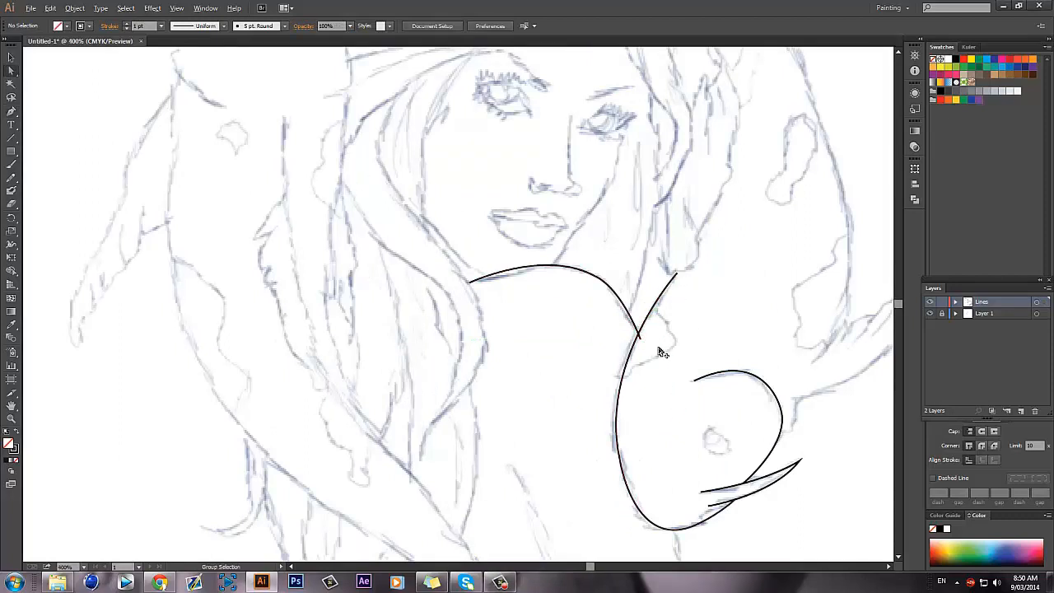
scroll(661, 350, "up", 2)
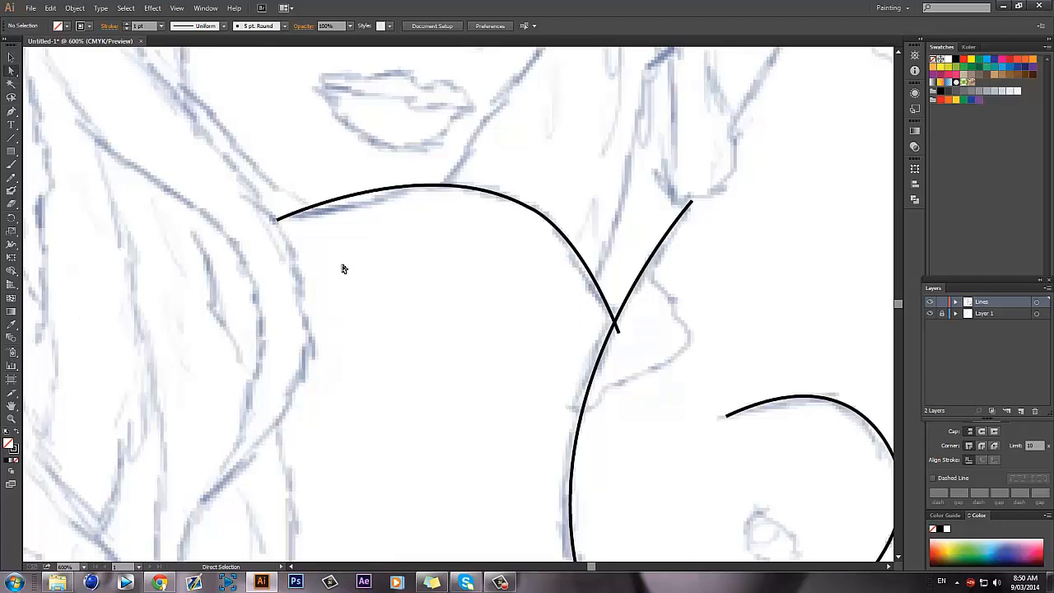
scroll(616, 334, "up", 1)
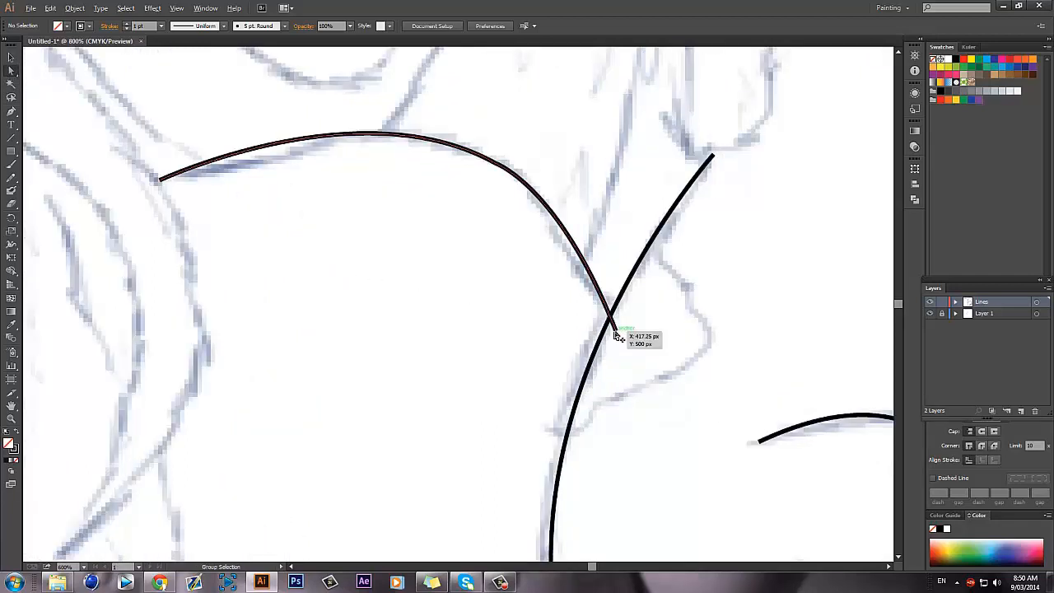
left_click(616, 334)
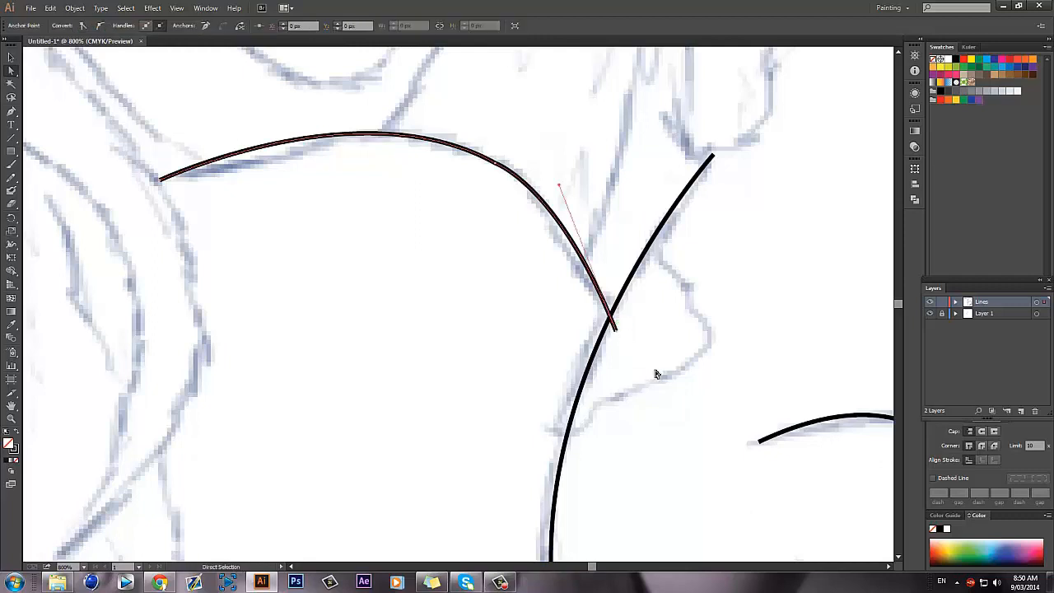
left_click(617, 333)
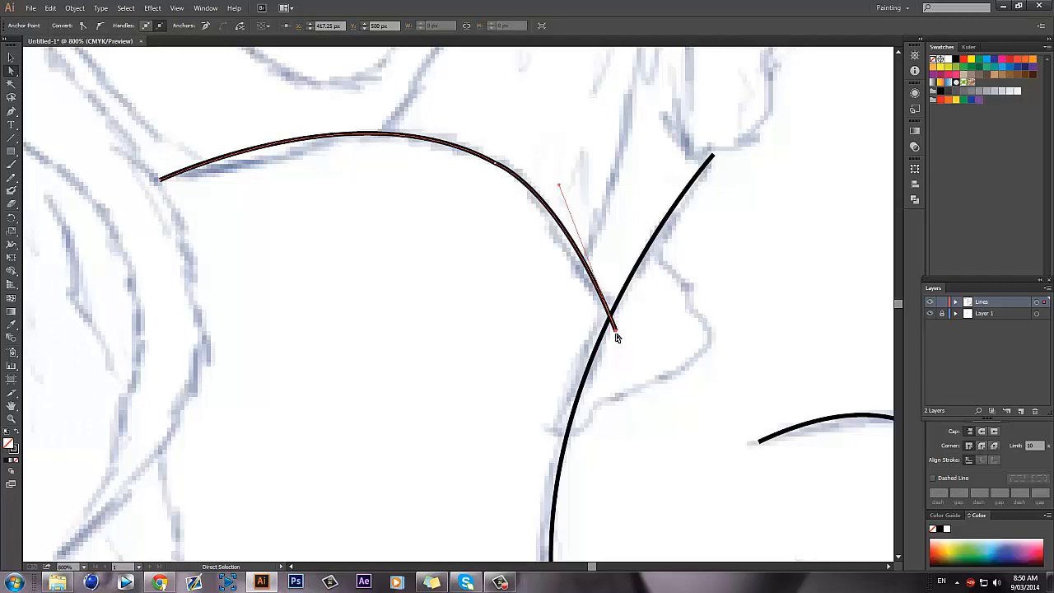
left_click_drag(616, 335, 611, 324)
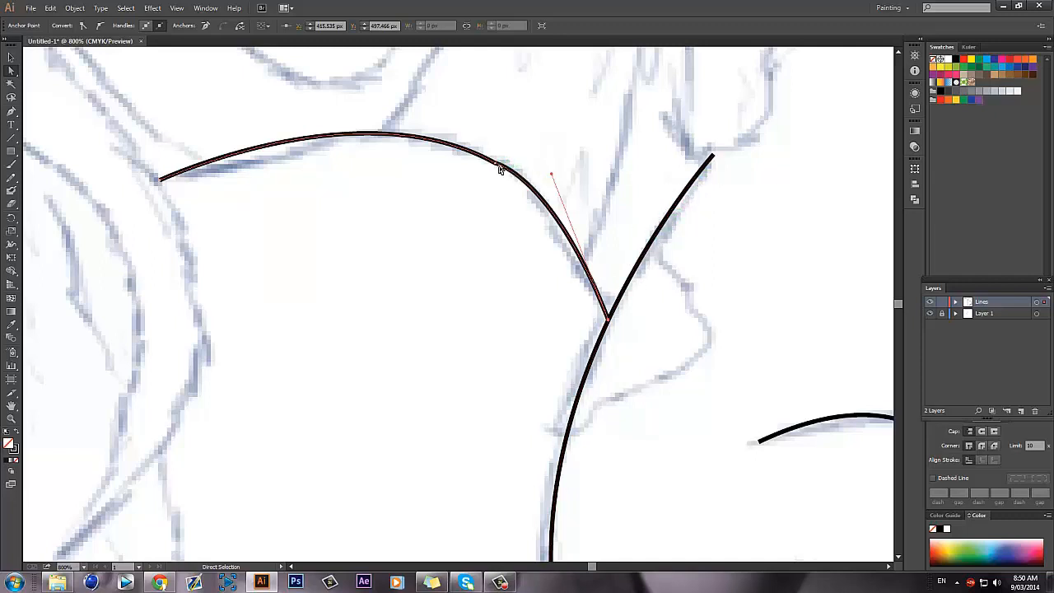
left_click_drag(552, 177, 541, 189)
left_click(673, 326)
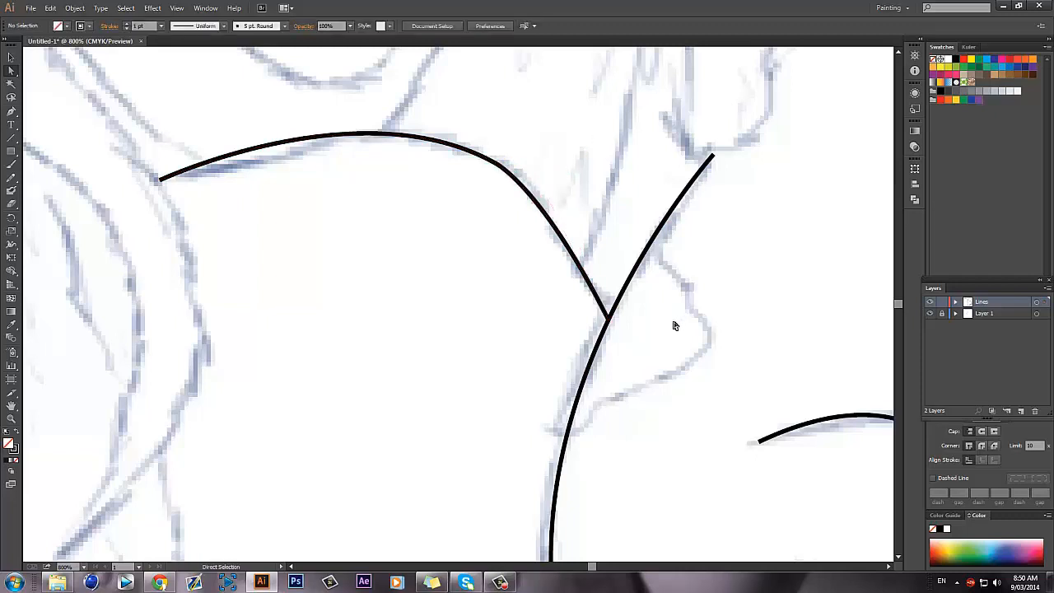
Select all line work on the Lines layer, try a 3 pt stroke weight and settle on 2 pt.
scroll(644, 345, "down", 4)
scroll(634, 360, "down", 1)
scroll(613, 361, "right", 9)
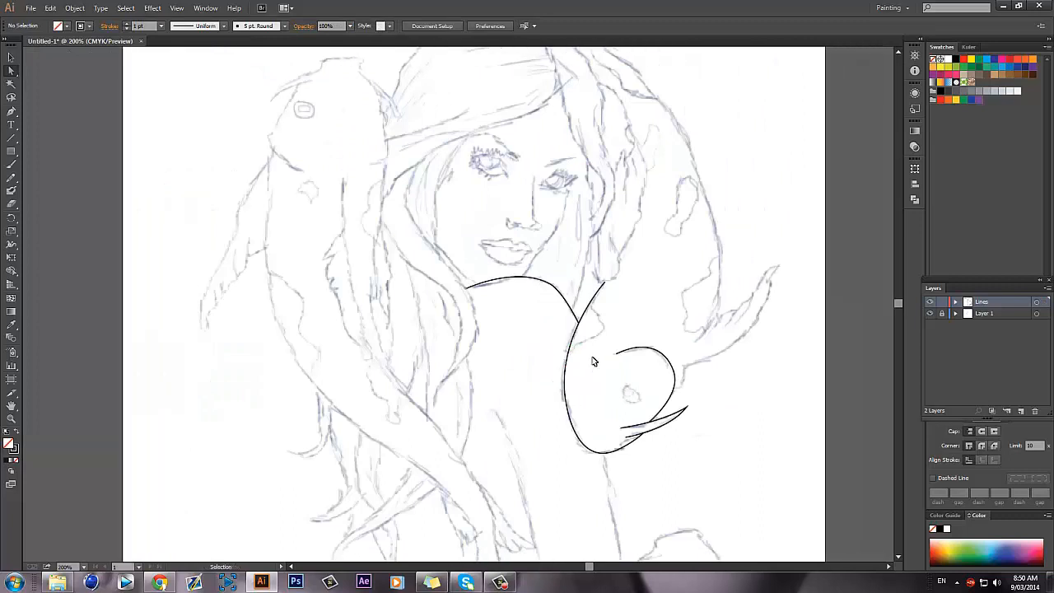
scroll(553, 357, "down", 7)
left_click(11, 59)
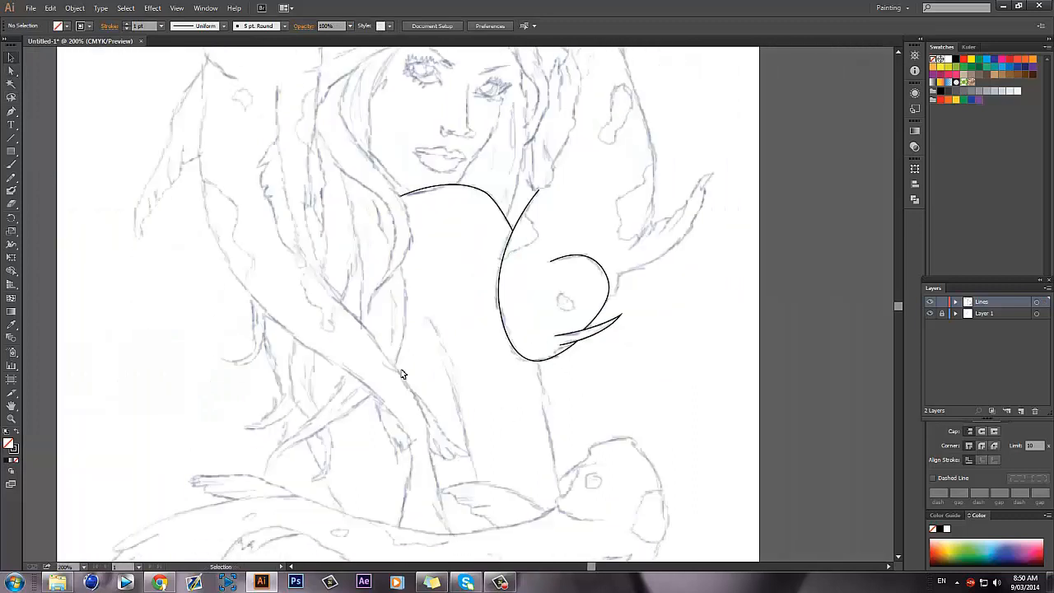
scroll(482, 355, "up", 4)
scroll(618, 376, "up", 3)
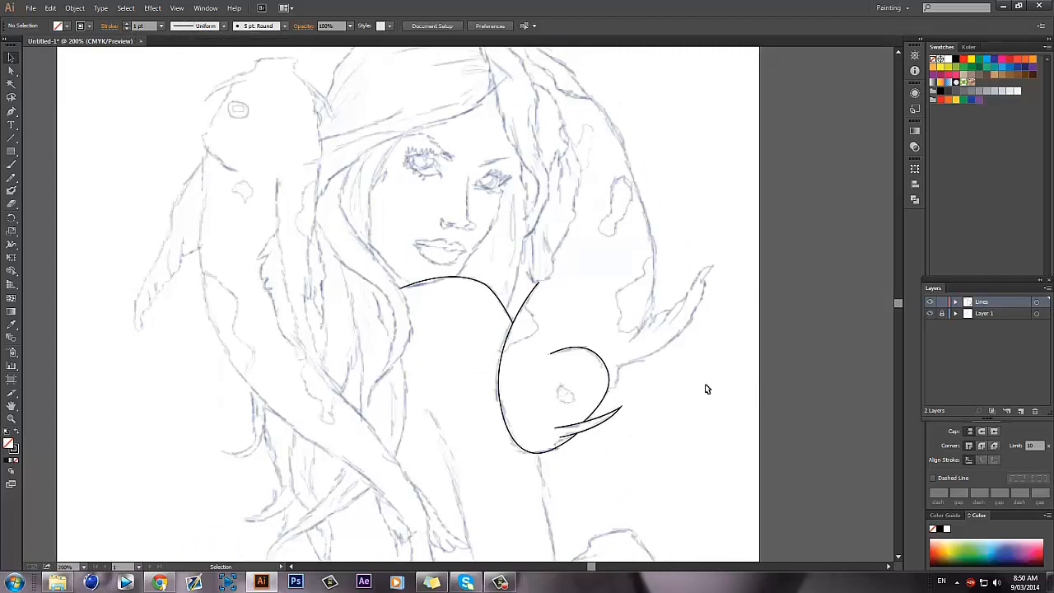
left_click(1036, 302)
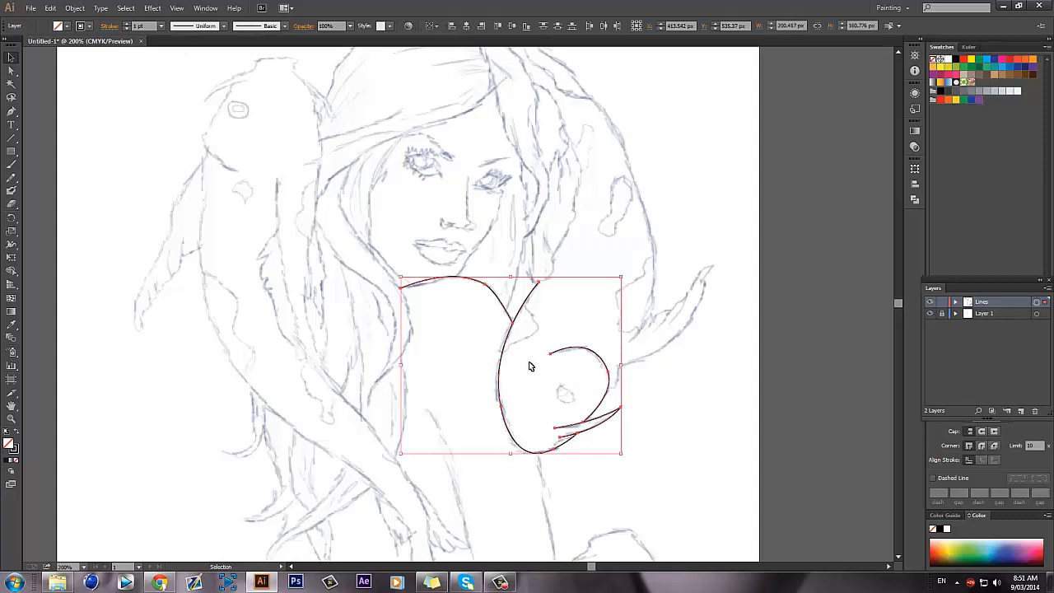
scroll(541, 395, "down", 2)
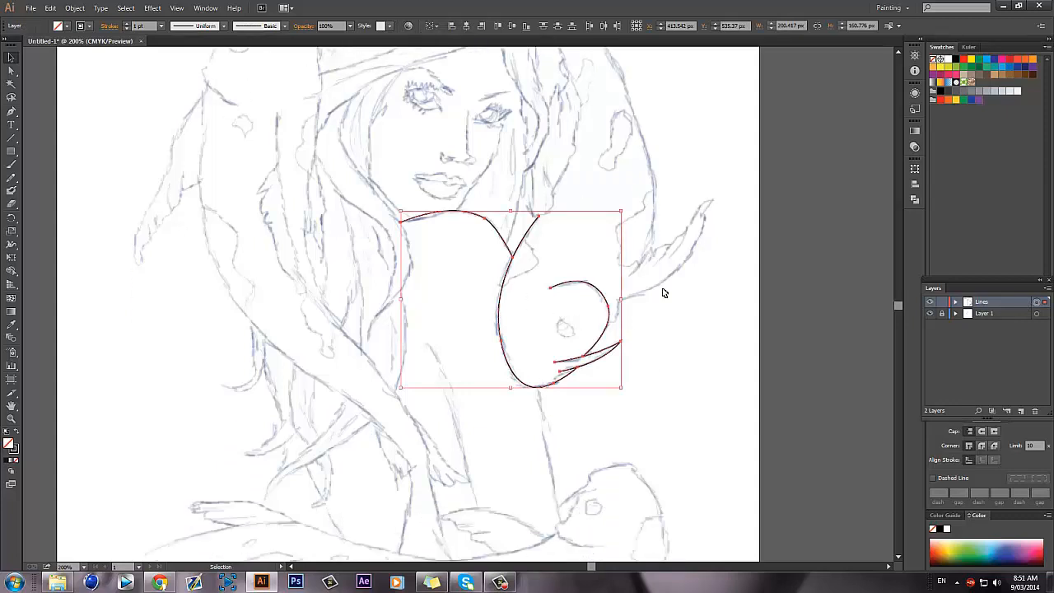
scroll(531, 406, "up", 2)
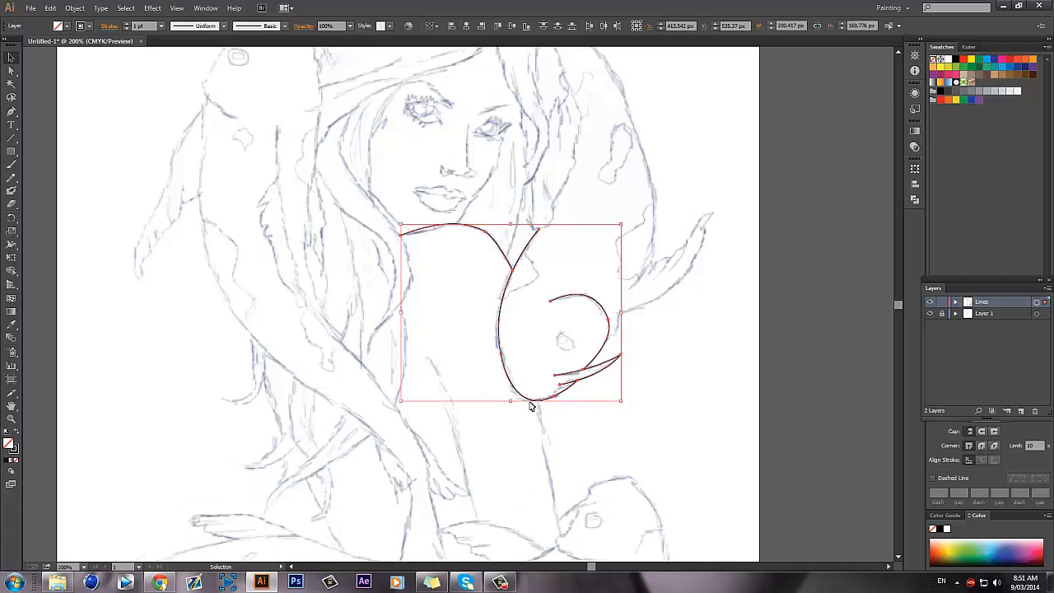
left_click(223, 27)
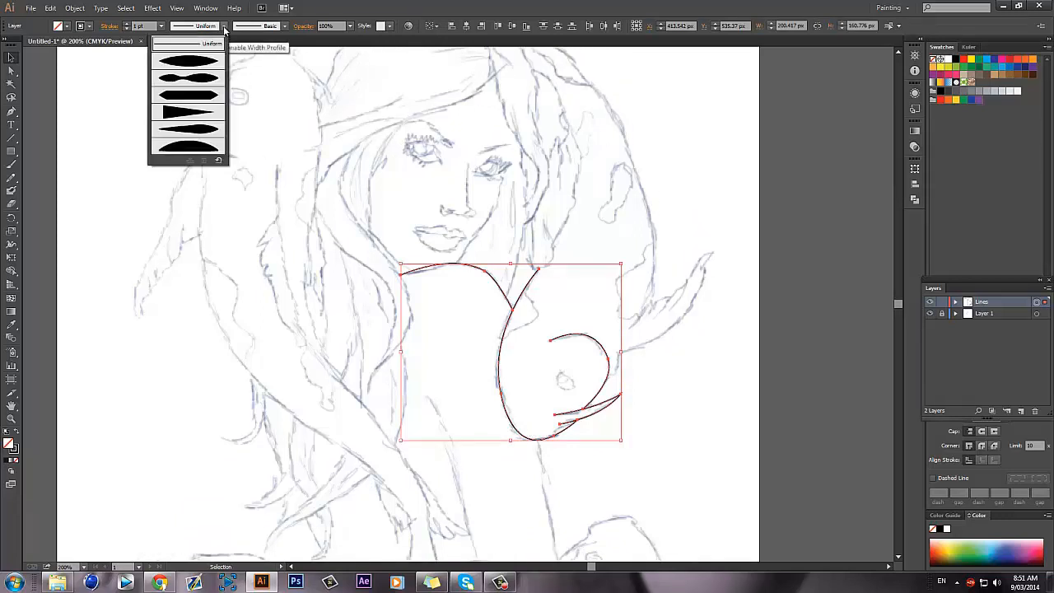
left_click(162, 27)
left_click(181, 101)
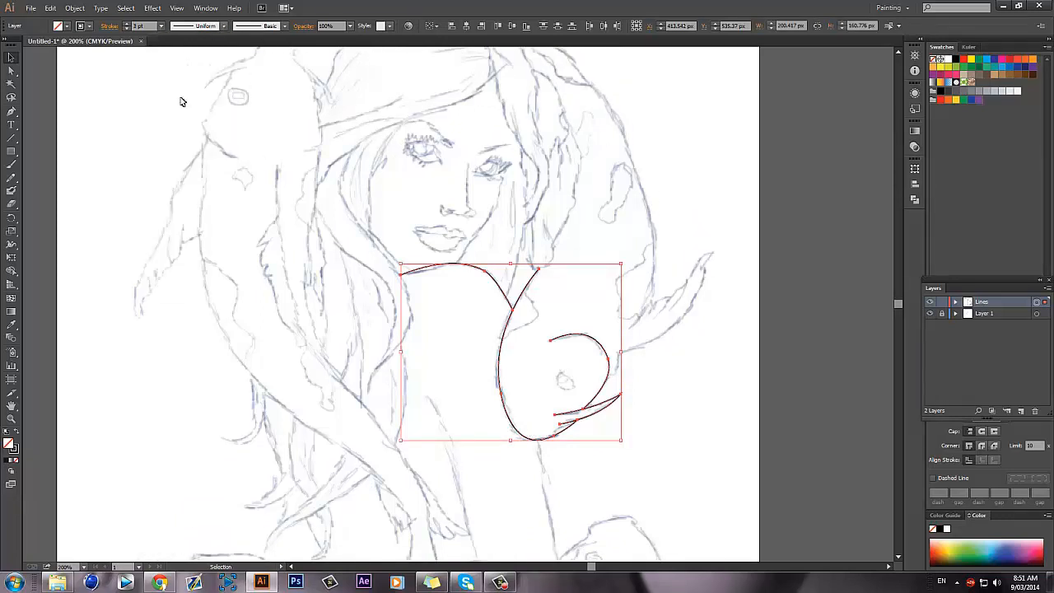
left_click(162, 25)
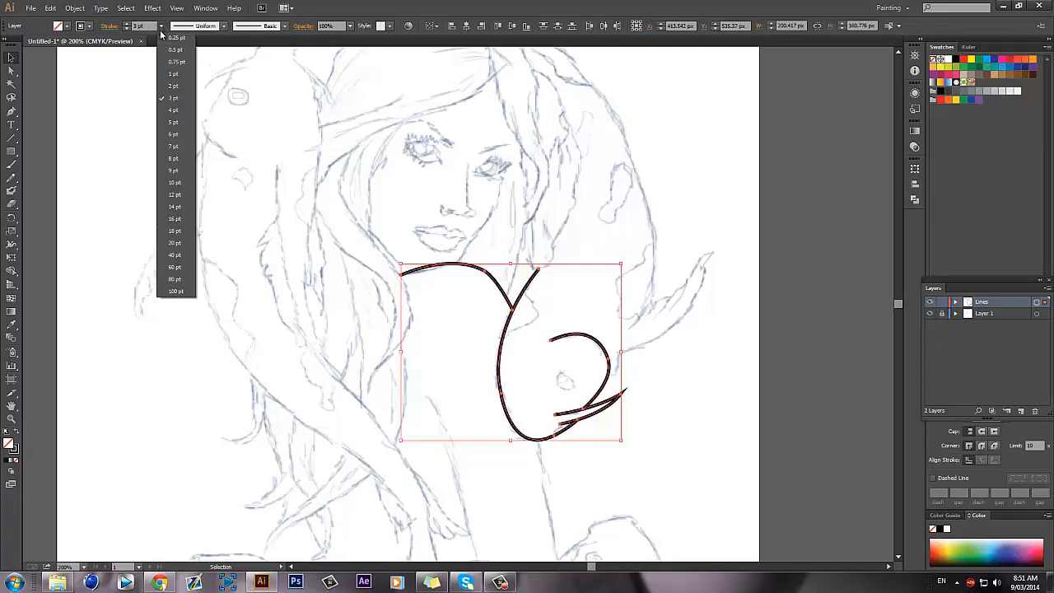
left_click(177, 89)
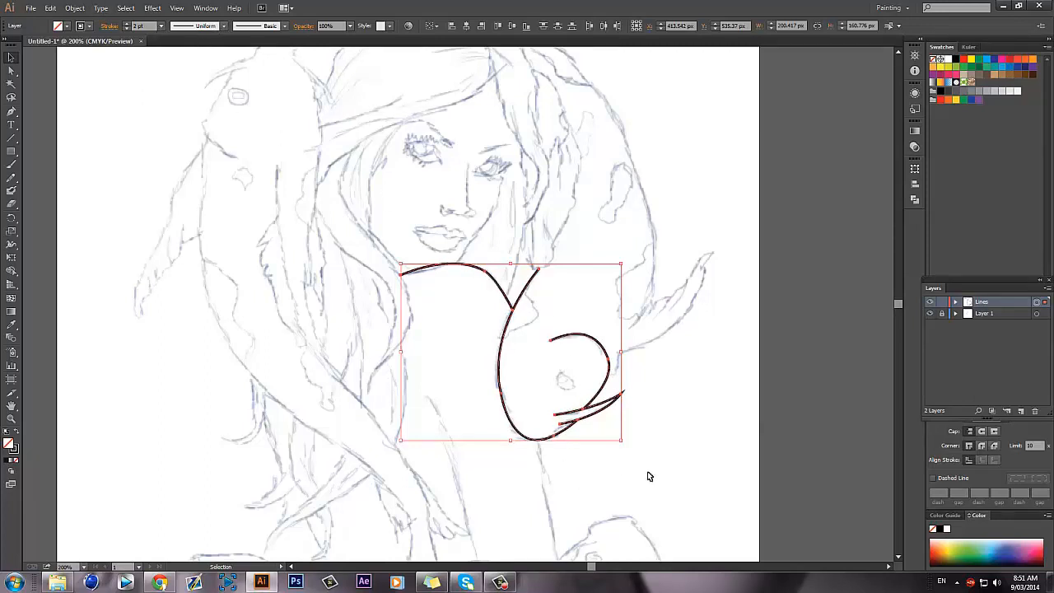
Apply Width Profile 1 to all the strokes on the Lines layer and deselect them.
scroll(647, 476, "down", 2)
scroll(328, 128, "up", 1)
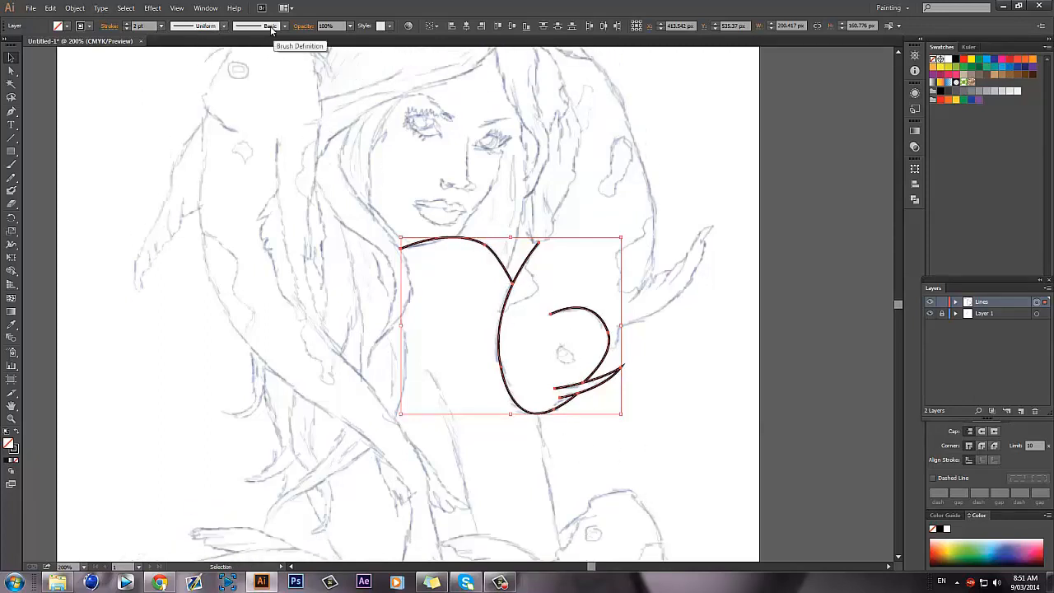
left_click(223, 26)
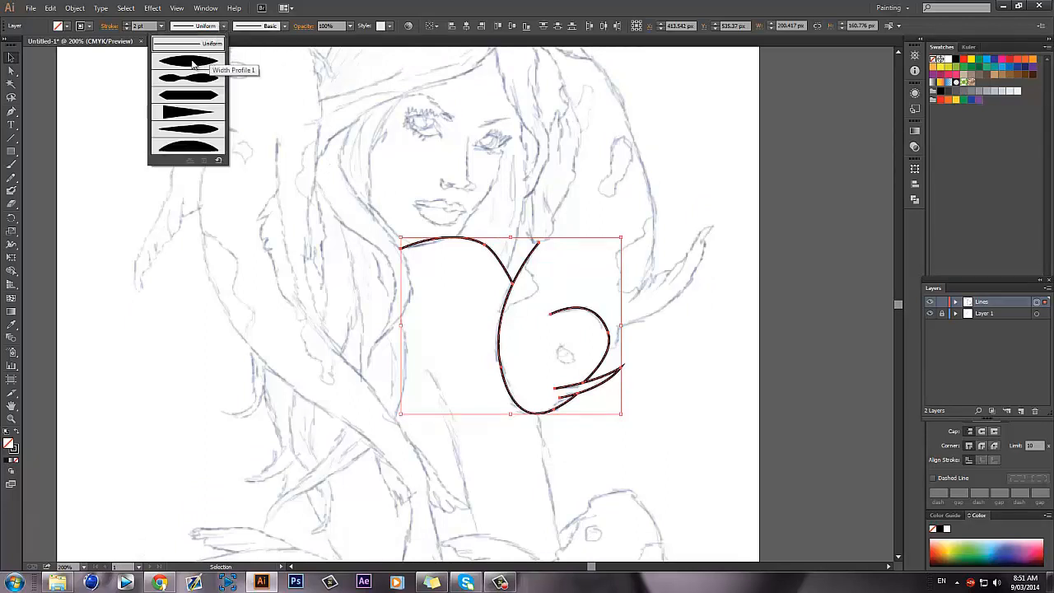
left_click(192, 64)
left_click(192, 64)
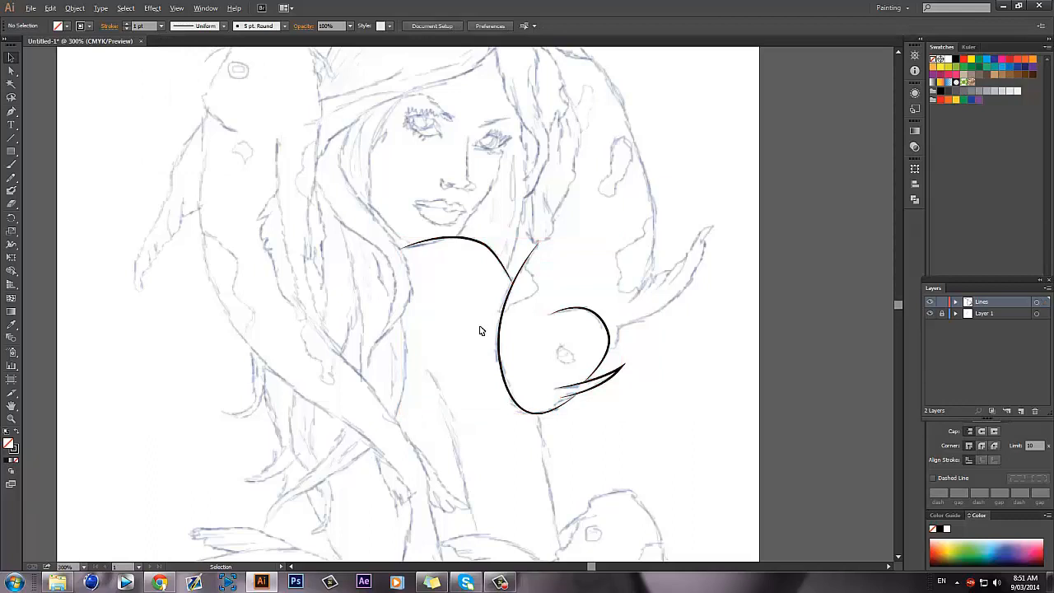
scroll(481, 330, "up", 1)
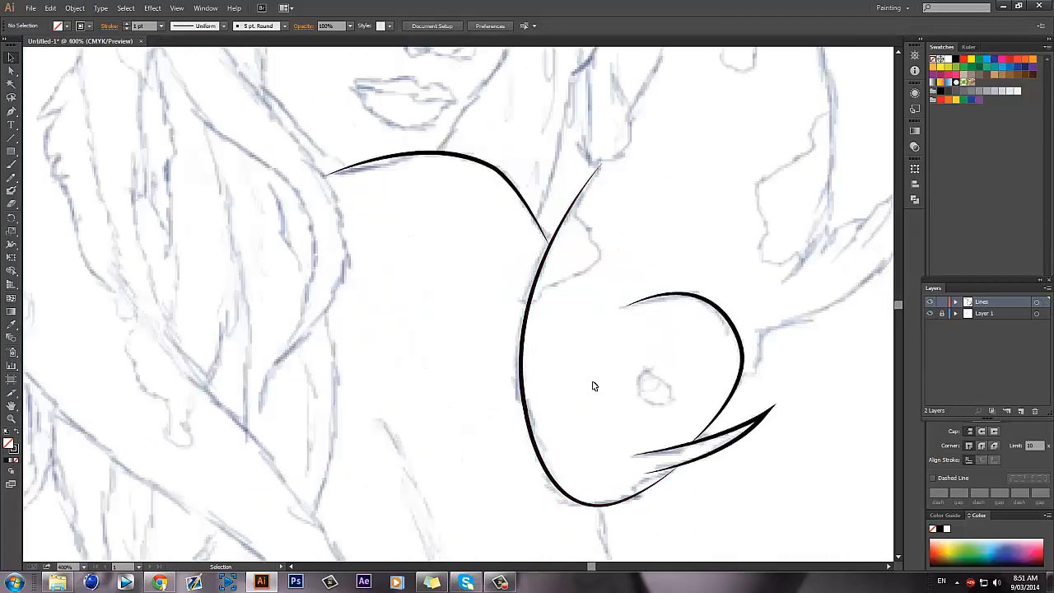
Reselect the artwork on the Lines layer and apply the asymmetric tapered width profile that is thicker towards one end.
left_click(1036, 303)
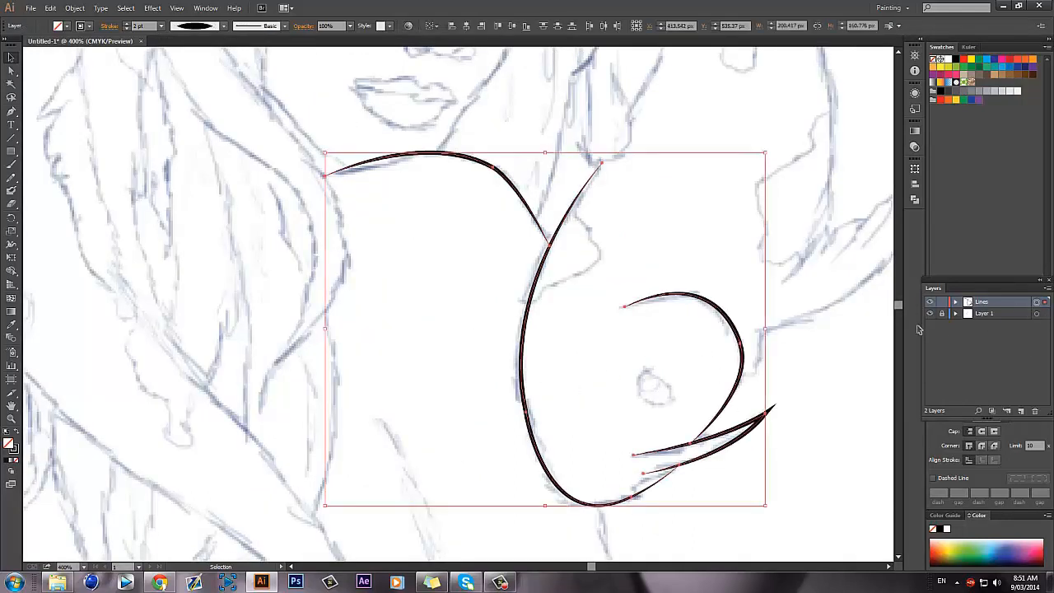
left_click(223, 25)
left_click(236, 162)
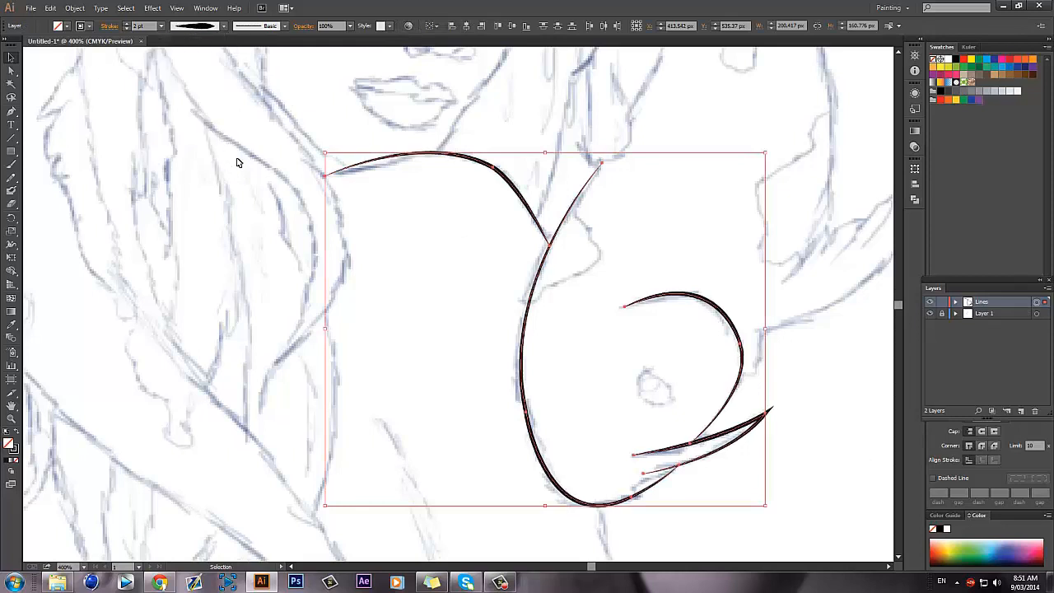
left_click(371, 239)
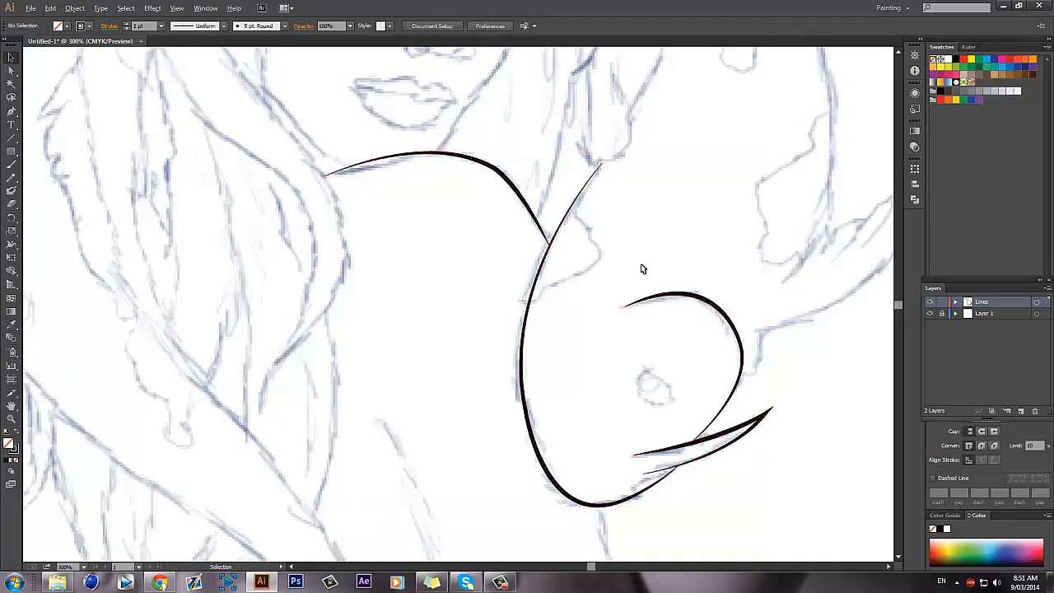
Examine how the tapered strokes look against the whole sketch at reduced magnifications.
scroll(642, 268, "down", 1)
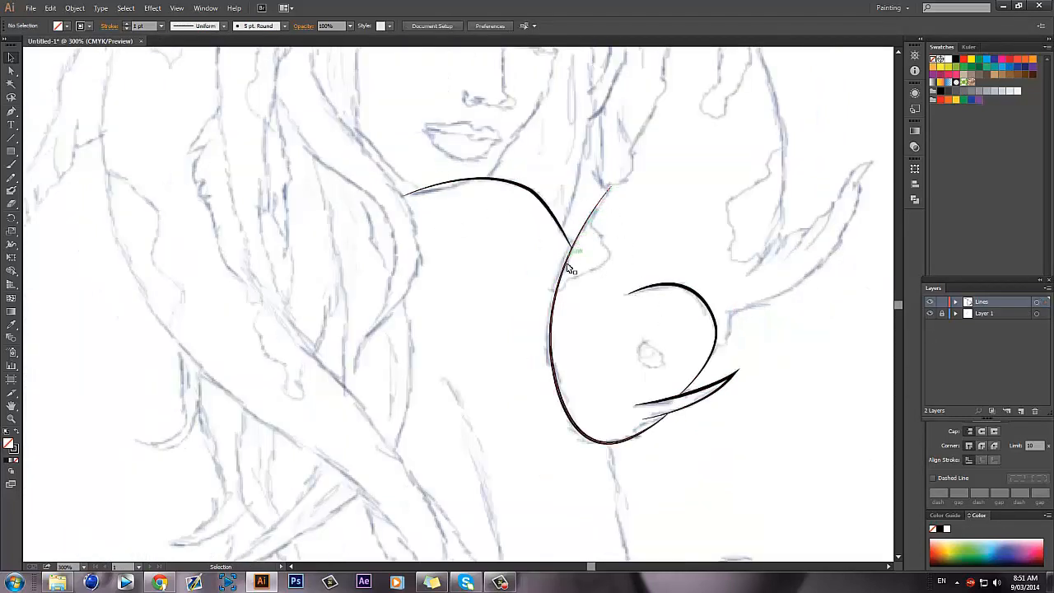
scroll(607, 299, "down", 2)
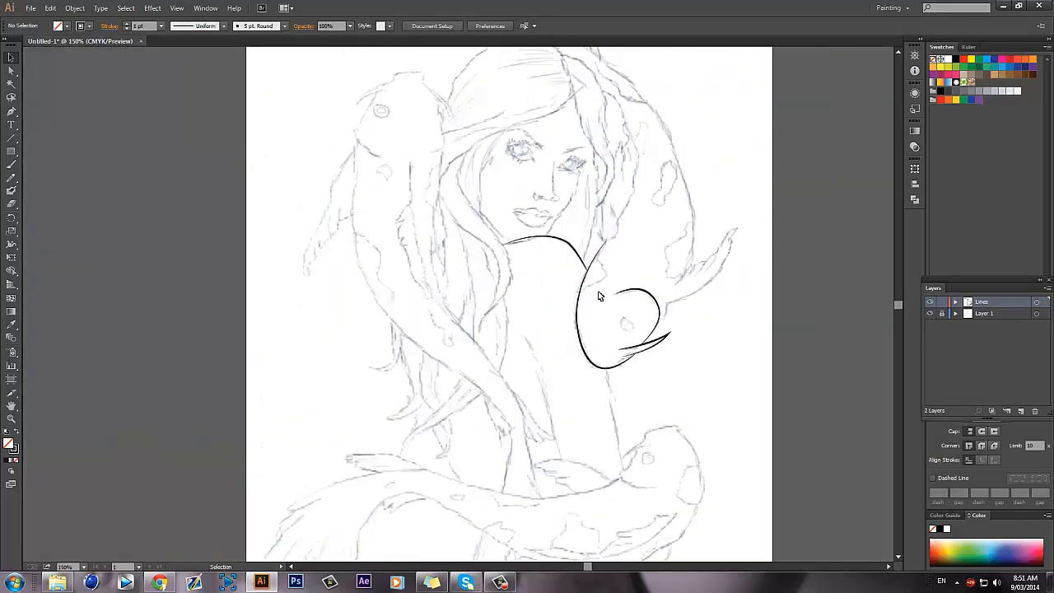
scroll(563, 341, "down", 2)
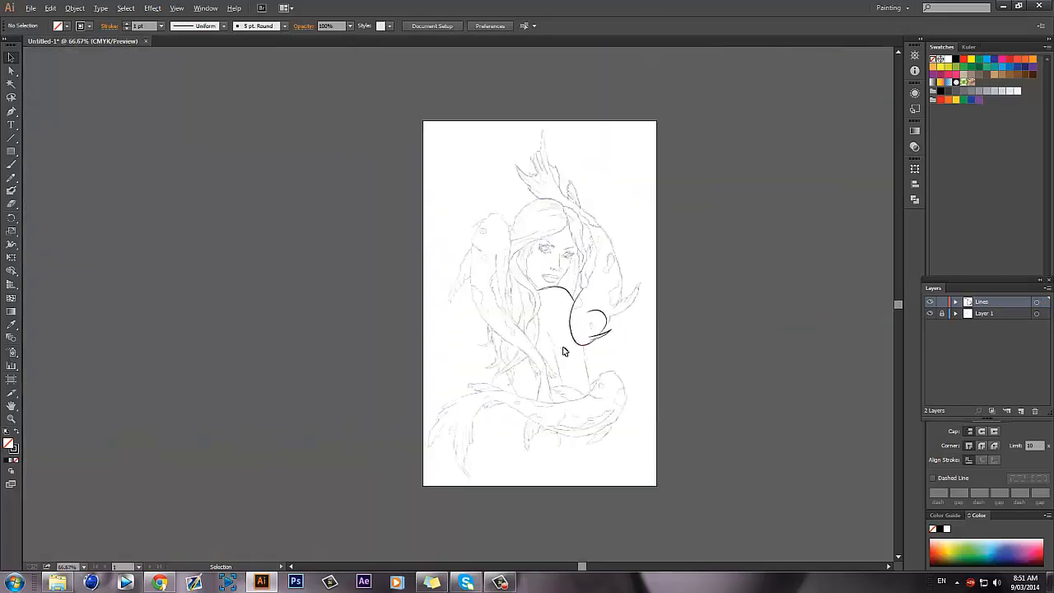
scroll(564, 352, "up", 1)
scroll(551, 375, "down", 1)
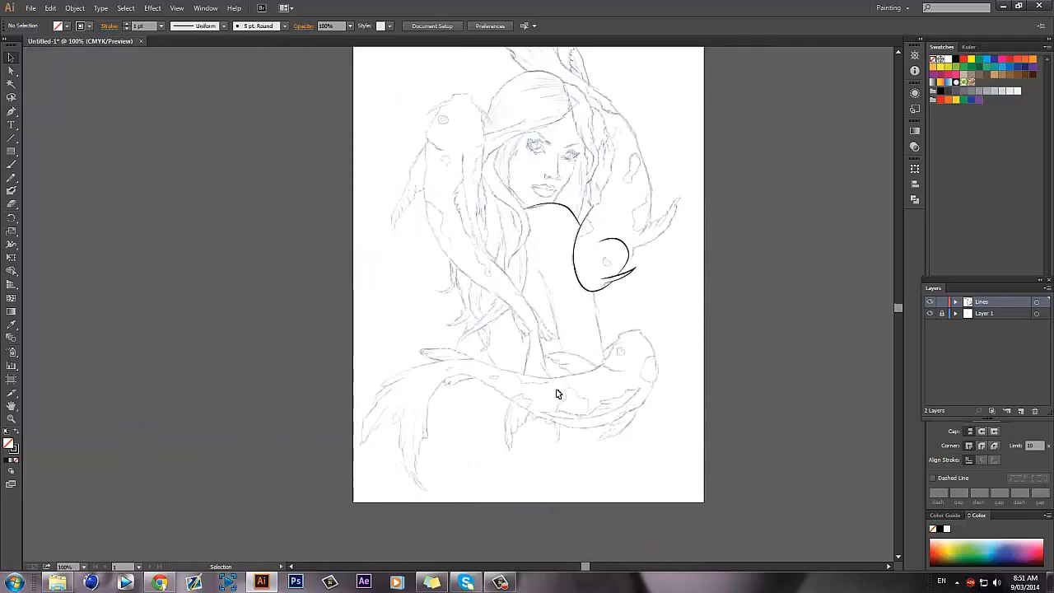
scroll(556, 394, "up", 1)
scroll(556, 318, "up", 1)
scroll(563, 318, "down", 1)
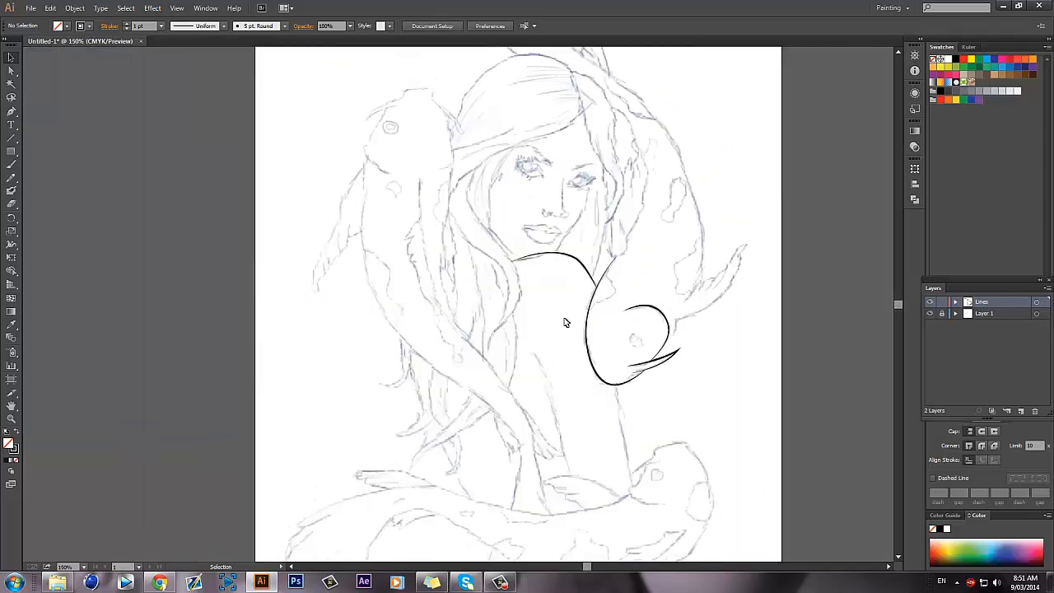
scroll(565, 320, "up", 2)
scroll(568, 321, "down", 1)
scroll(568, 323, "down", 1)
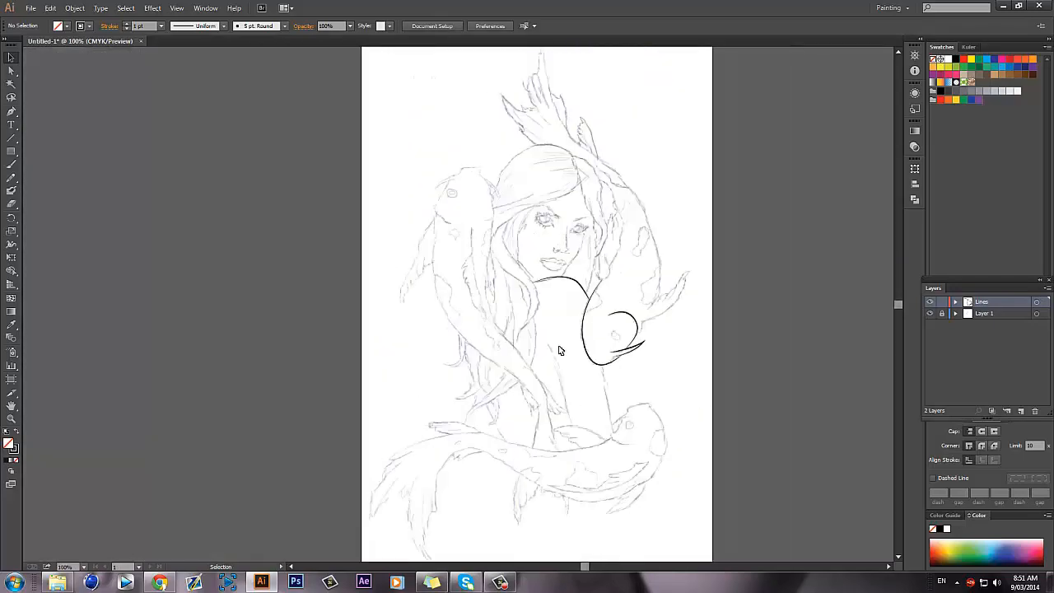
scroll(549, 373, "down", 2)
scroll(548, 379, "up", 1)
scroll(547, 381, "up", 1)
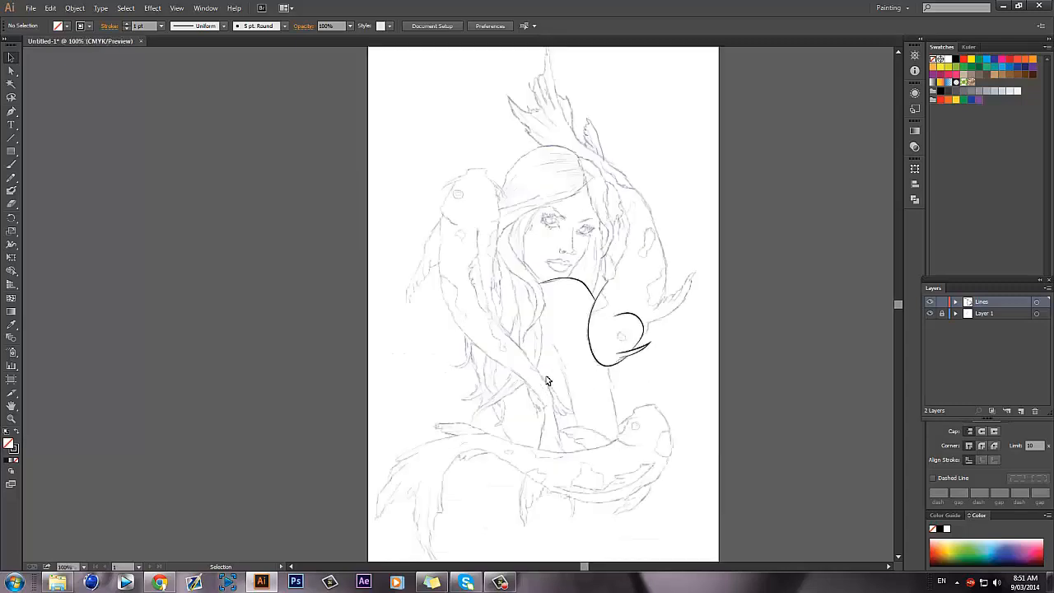
scroll(547, 381, "down", 1)
scroll(549, 365, "up", 1)
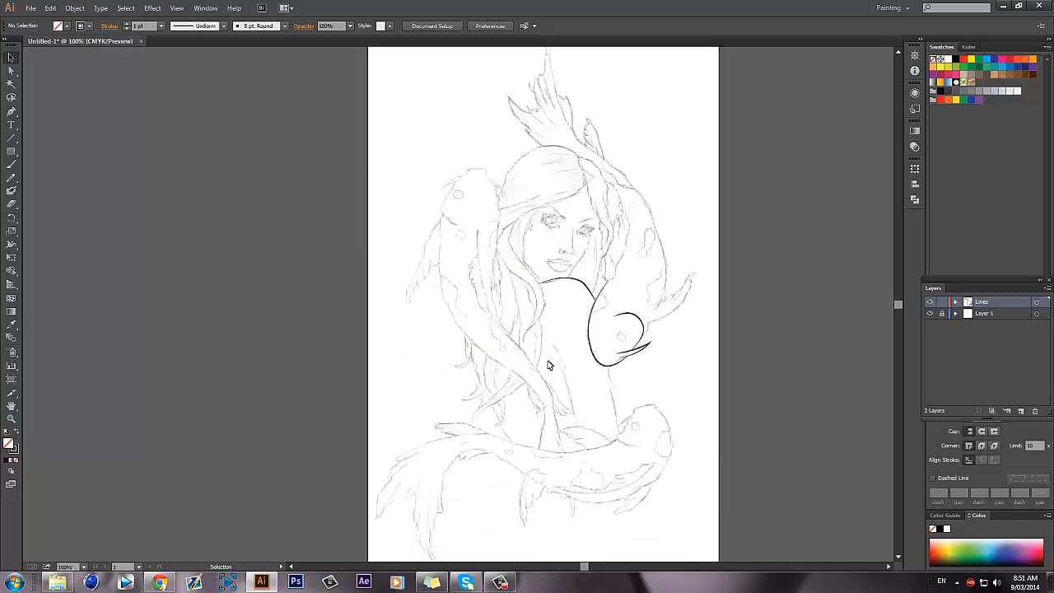